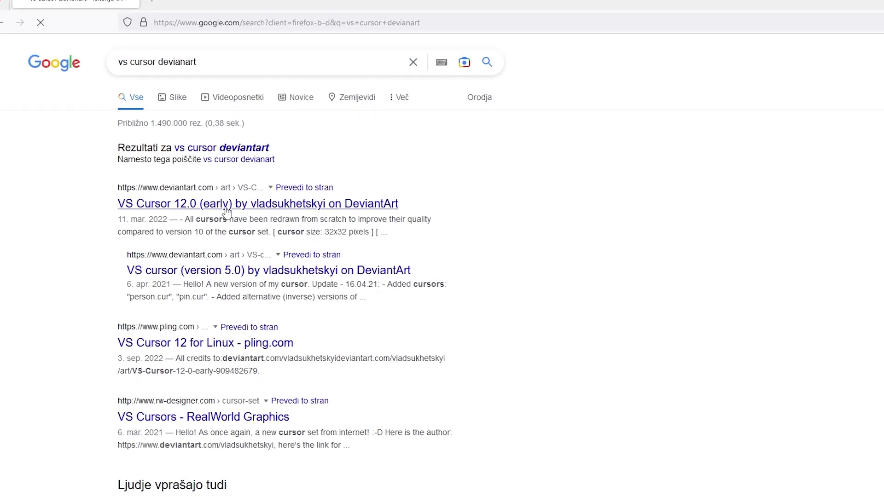
Step: Open the VS Cursor 12.0 (early) DeviantArt result, go to its author's gallery, and download VS Cursor 12.0 from there
left_click(230, 207)
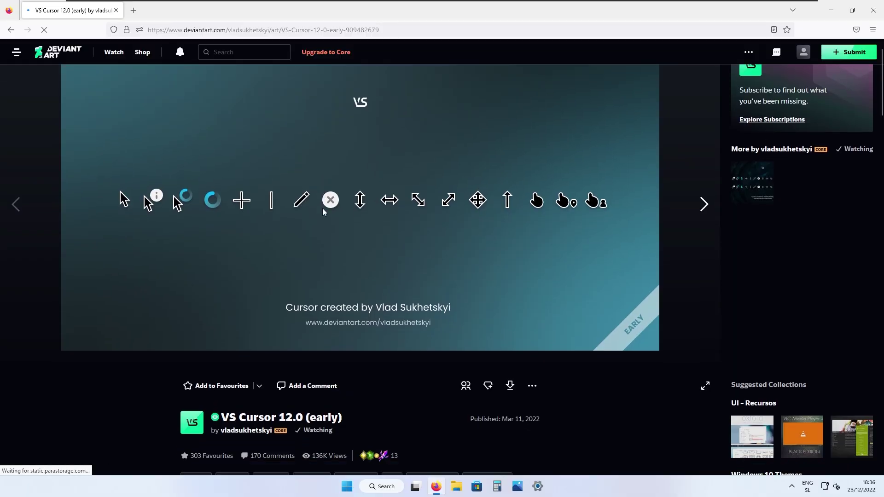
scroll(322, 208, "down", 2)
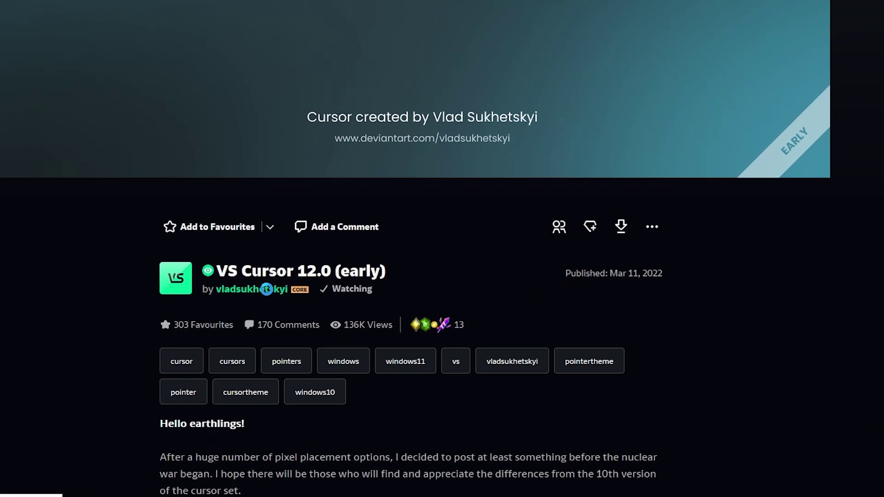
left_click(267, 289)
left_click(104, 233)
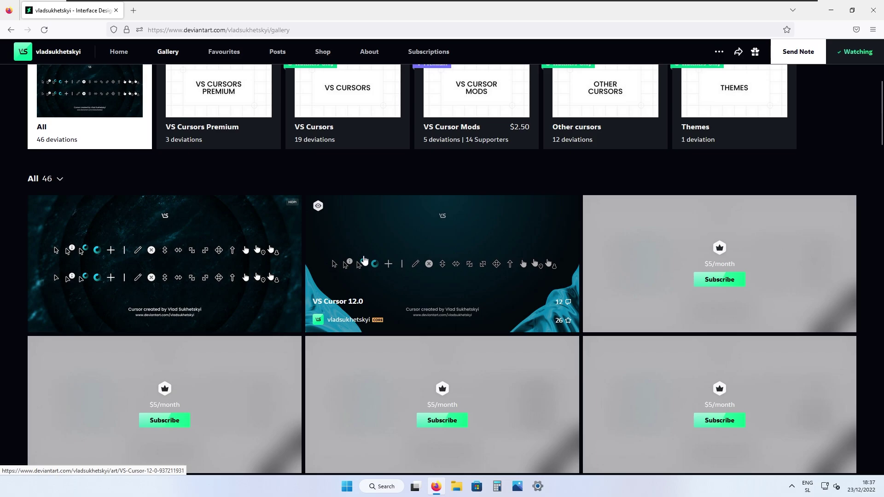
left_click(364, 261)
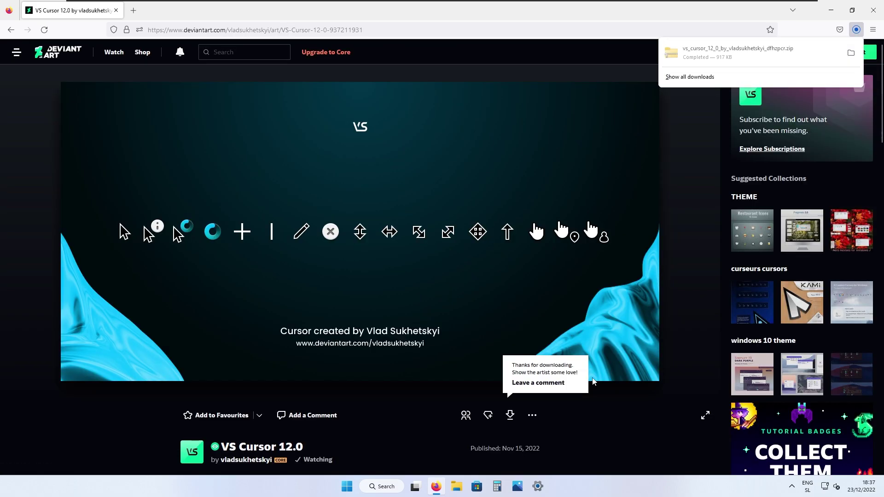
Step: Show the downloaded VS Cursor 12.0 ZIP in the Downloads folder and extract all its contents there
left_click(851, 53)
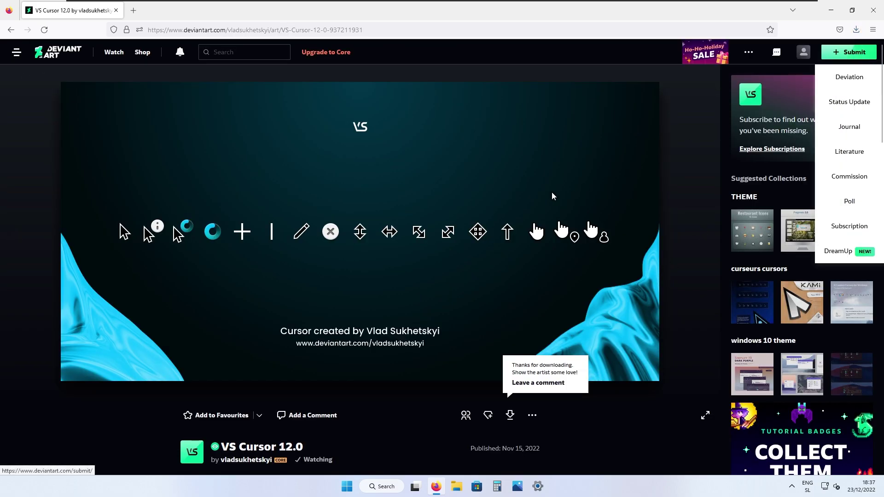
right_click(370, 187)
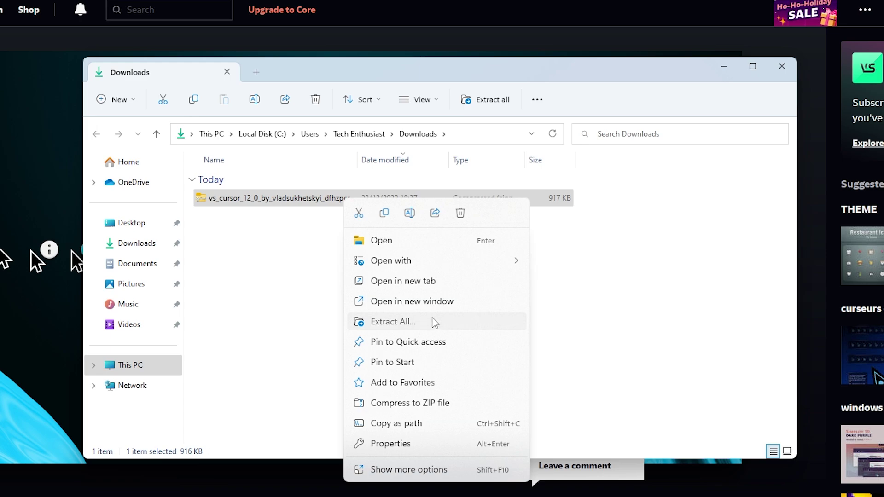
left_click(434, 322)
left_click(557, 395)
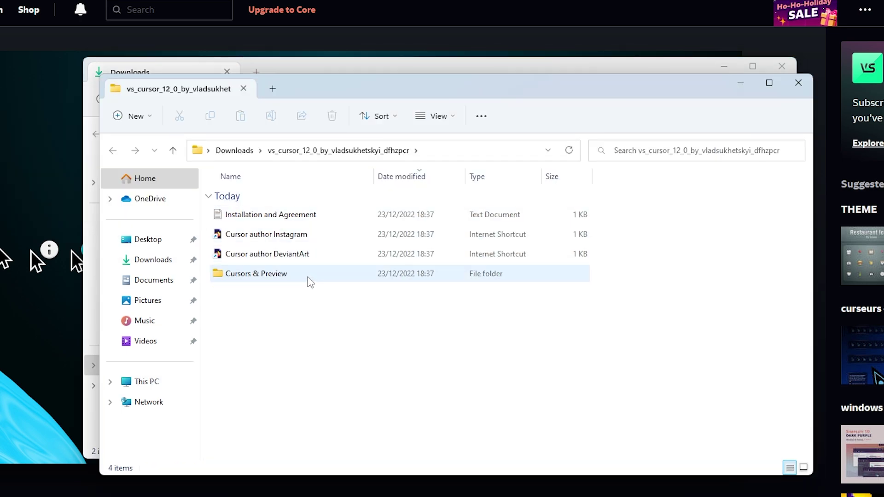
Step: Install the cursor set with the install setup file in Cursors & Preview > VS Cursor 12.0, allow the changes, and close the folder windows
double_click(309, 279)
left_click(331, 235)
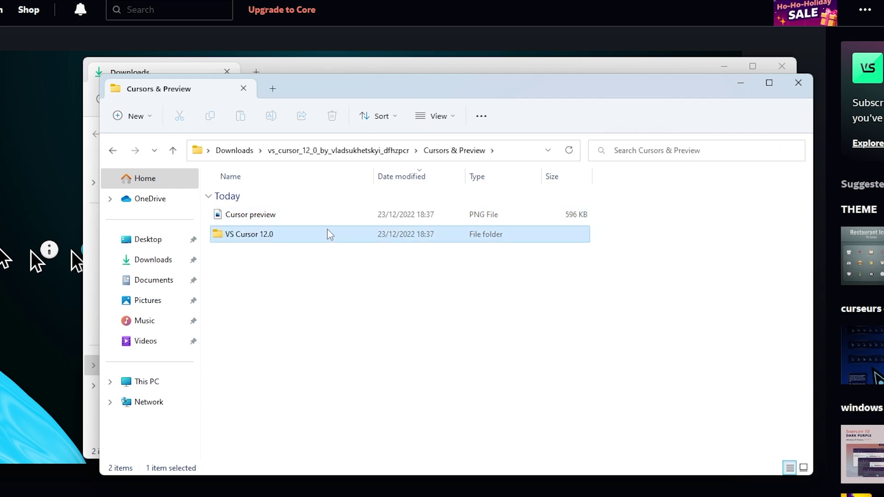
double_click(330, 234)
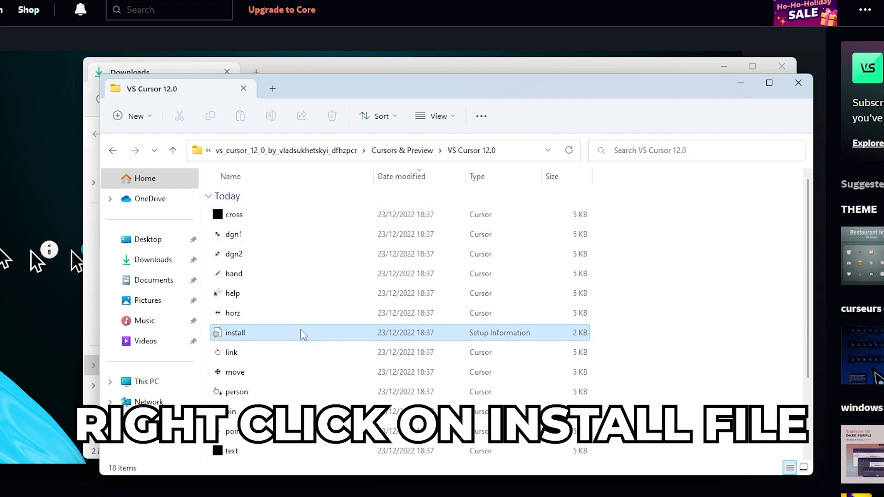
right_click(333, 345)
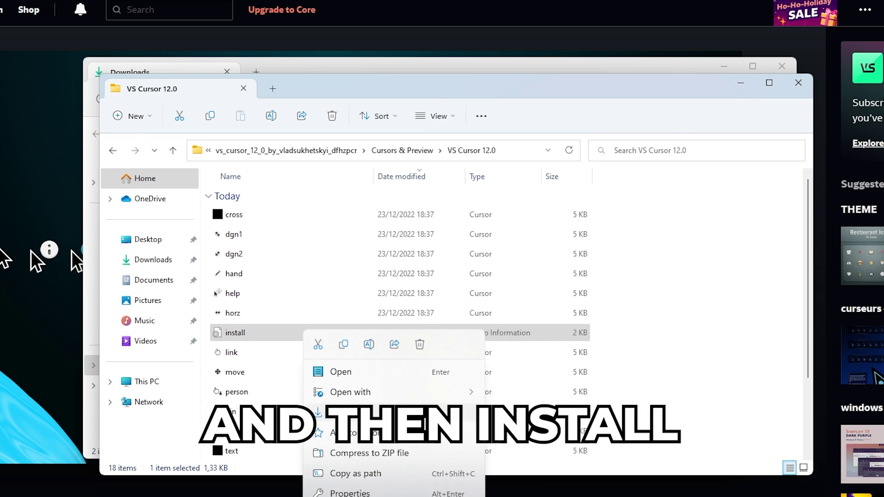
left_click(350, 412)
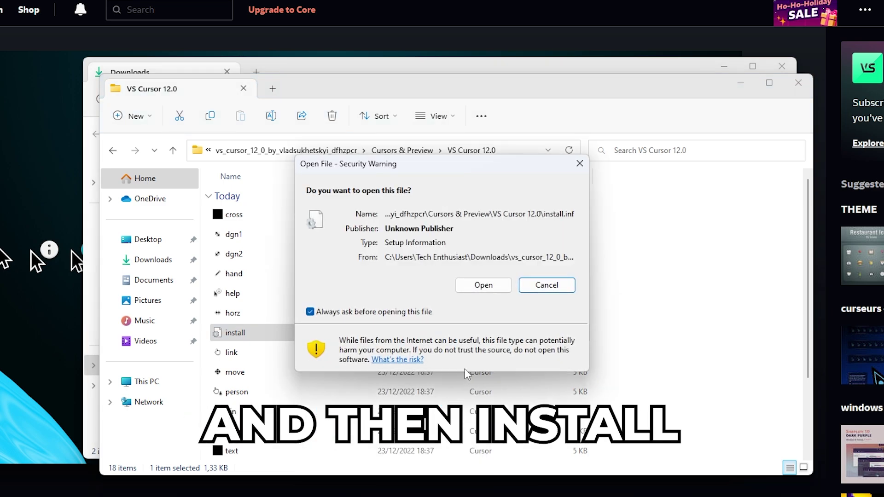
left_click(483, 288)
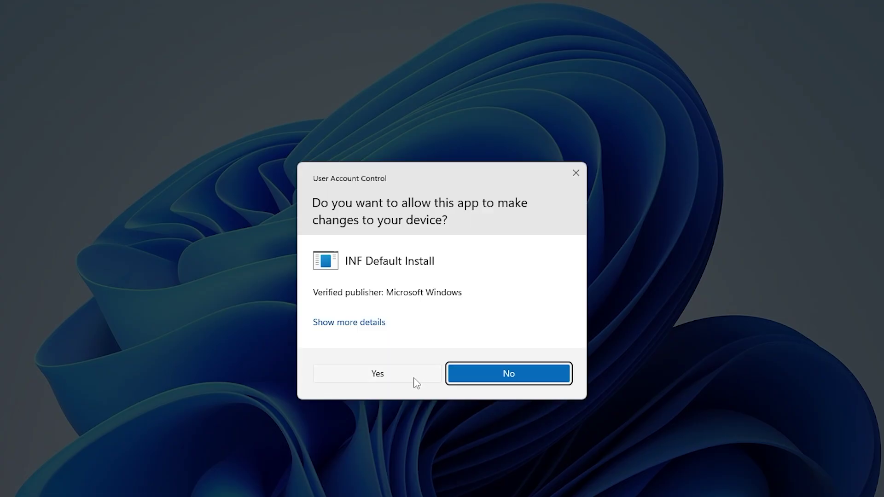
left_click(406, 378)
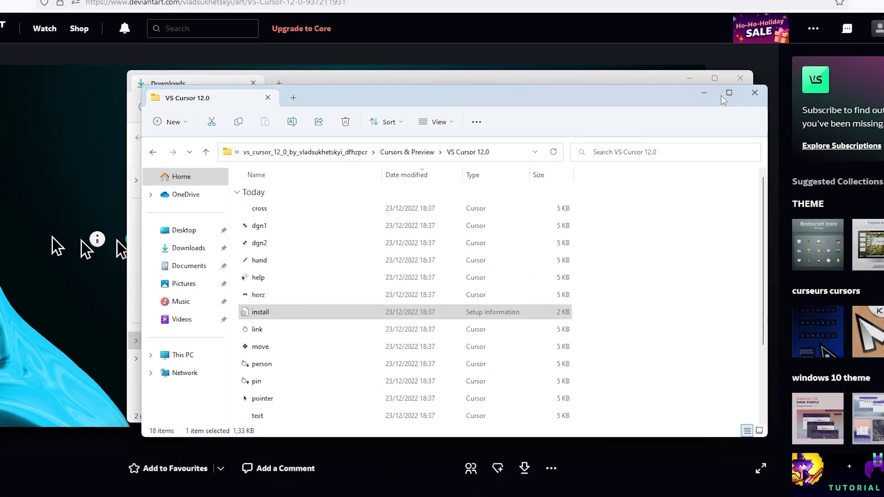
left_click(736, 79)
left_click(647, 94)
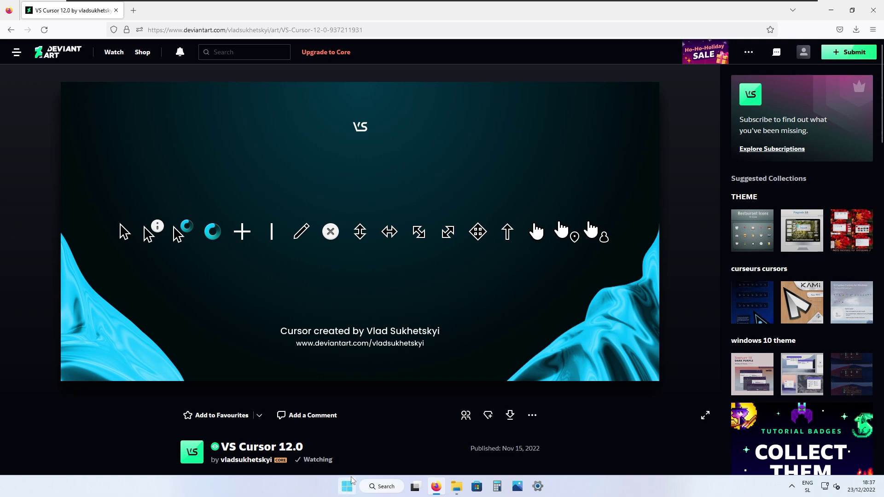
Step: Search Windows for "cursor" and open the Mouse pointer style settings
left_click(348, 484)
left_click(394, 160)
type("cu")
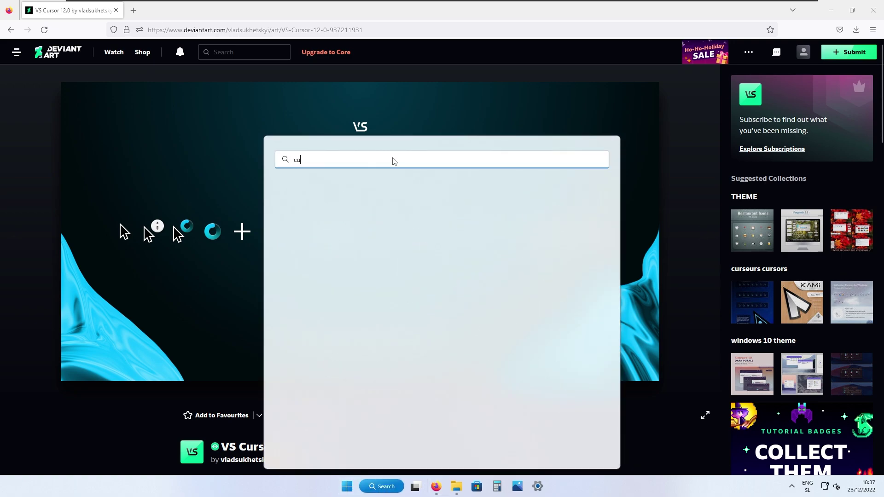
type("rsor")
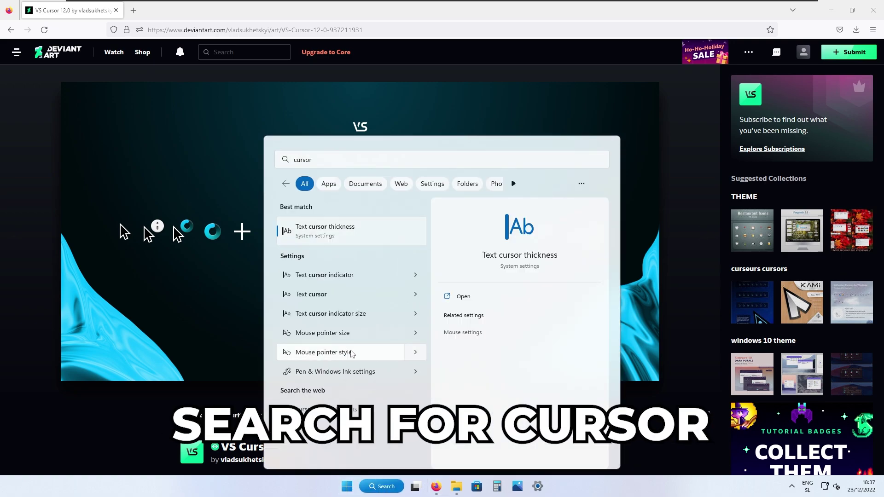
left_click(357, 354)
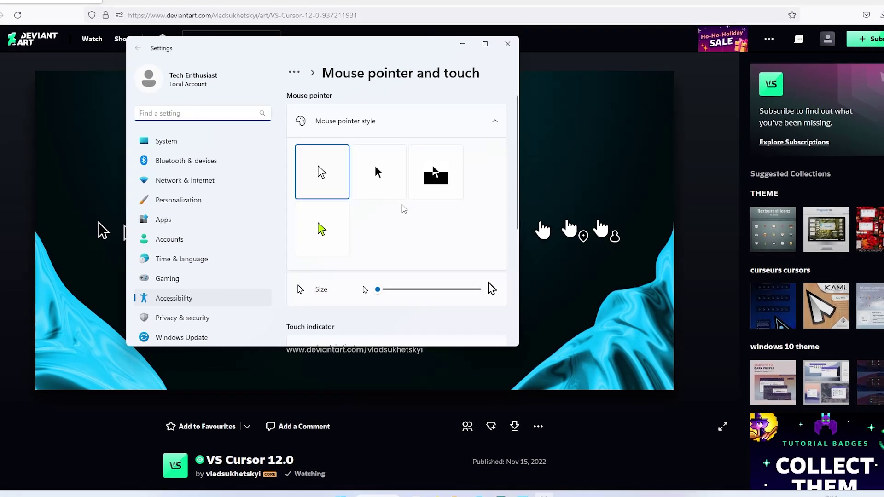
Step: Go to the related Mouse settings and open the additional mouse settings, placing the Mouse Properties dialog beside the Settings content
scroll(404, 209, "down", 5)
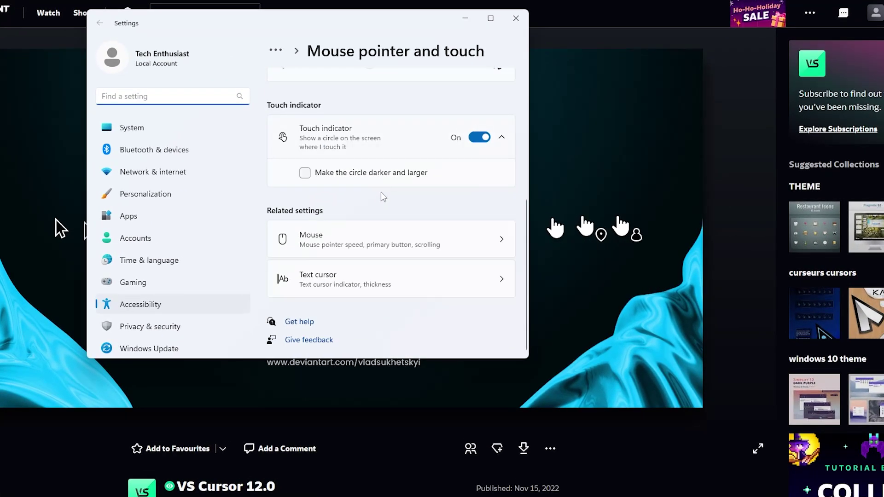
left_click(391, 236)
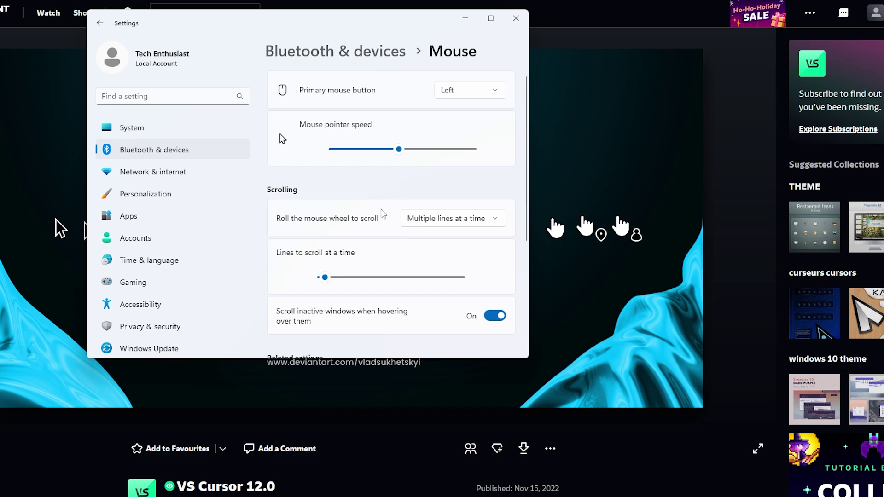
scroll(381, 206, "down", 3)
scroll(381, 206, "down", 2)
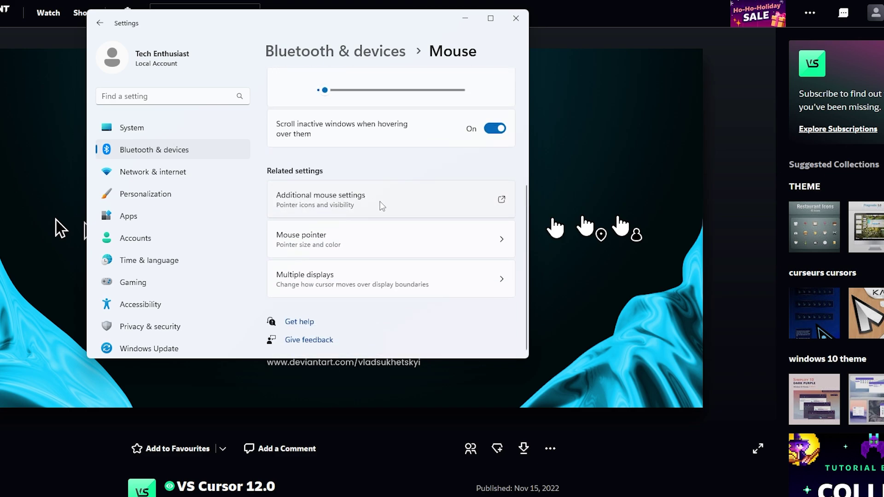
left_click(381, 206)
left_click_drag(207, 37, 491, 111)
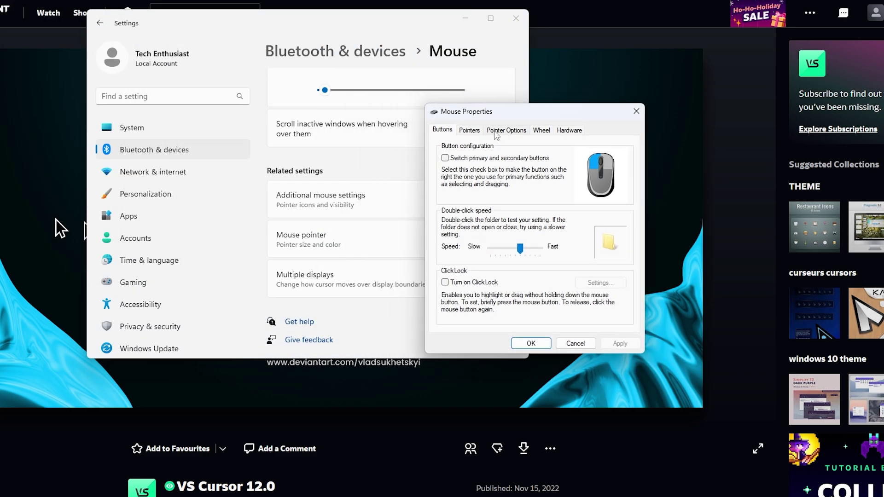
Step: Set the mouse pointer scheme to VS Cursor 12.0, apply it and confirm the Mouse Properties
left_click(470, 130)
left_click(479, 160)
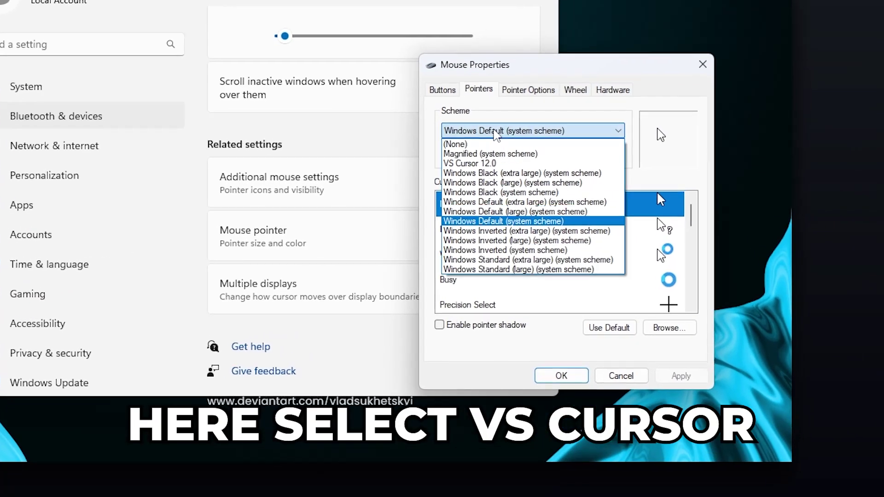
left_click(496, 158)
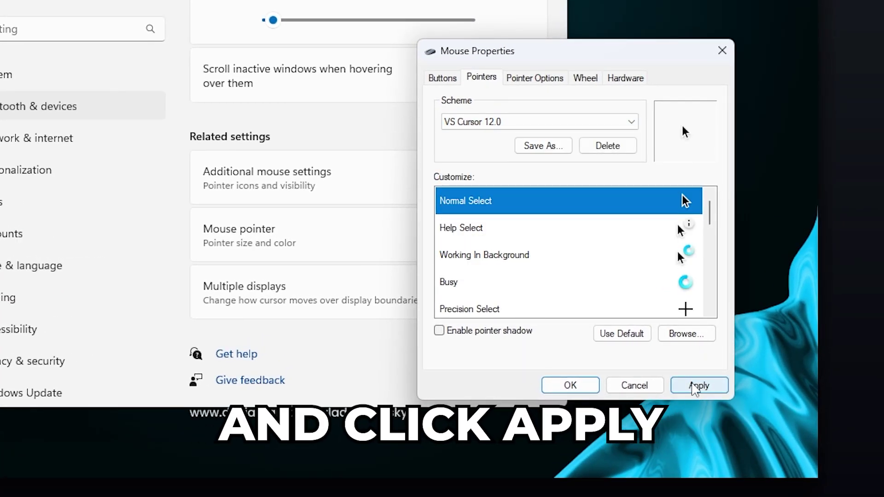
left_click(697, 386)
left_click(495, 290)
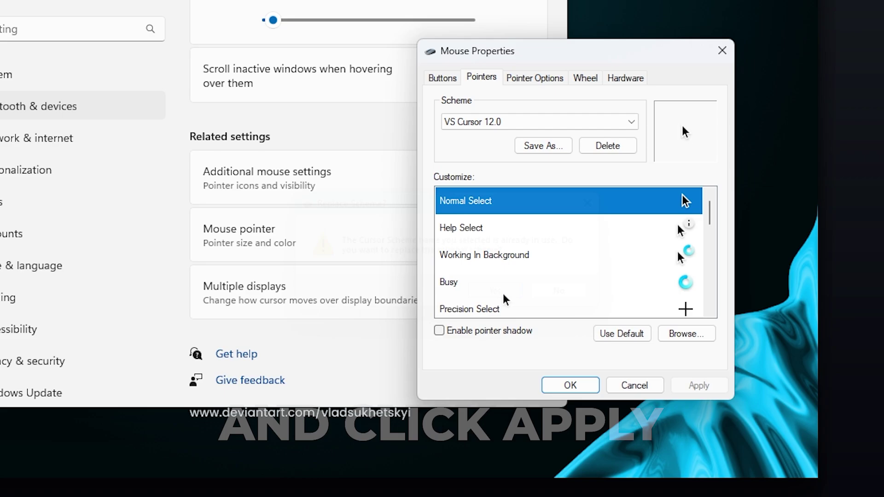
left_click(568, 382)
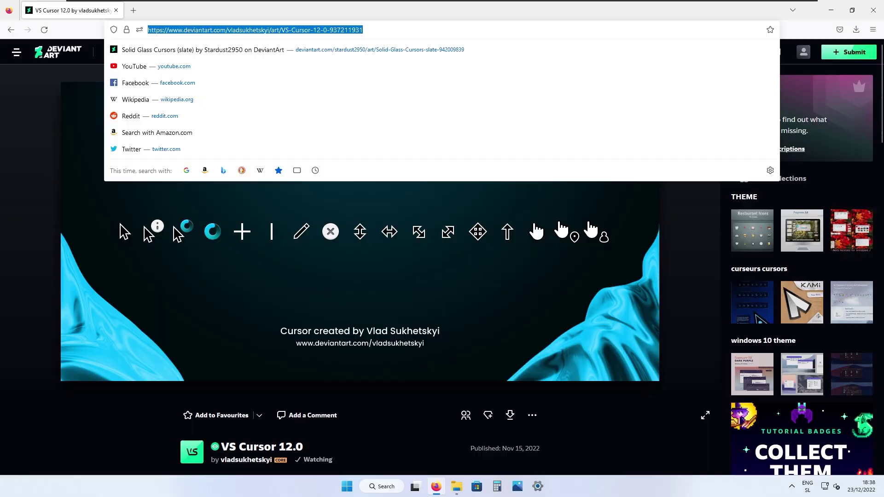
Step: Search the web for "rainmeter" and download the Rainmeter 4.5.16 release from rainmeter.net
type("rai")
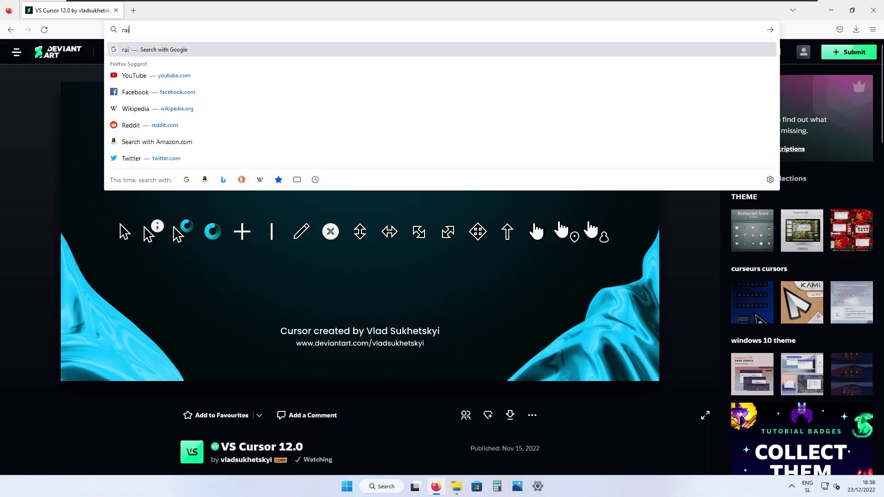
type("nmeter")
key("Return")
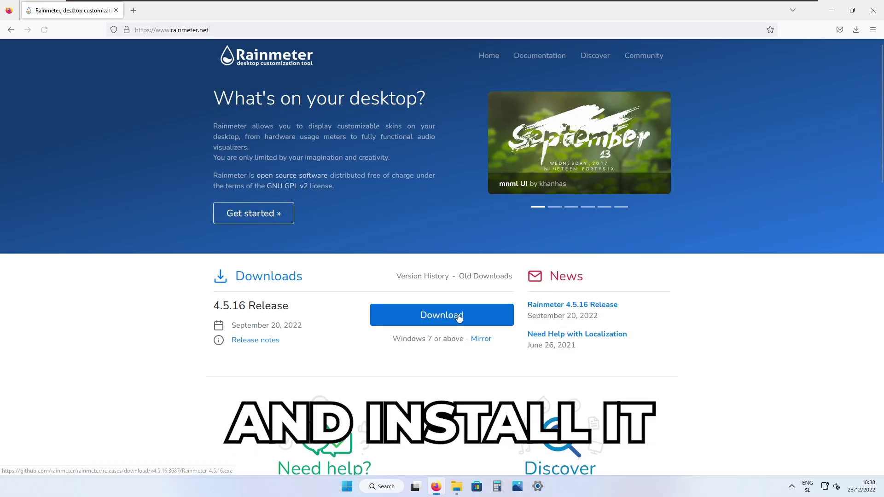
left_click(459, 314)
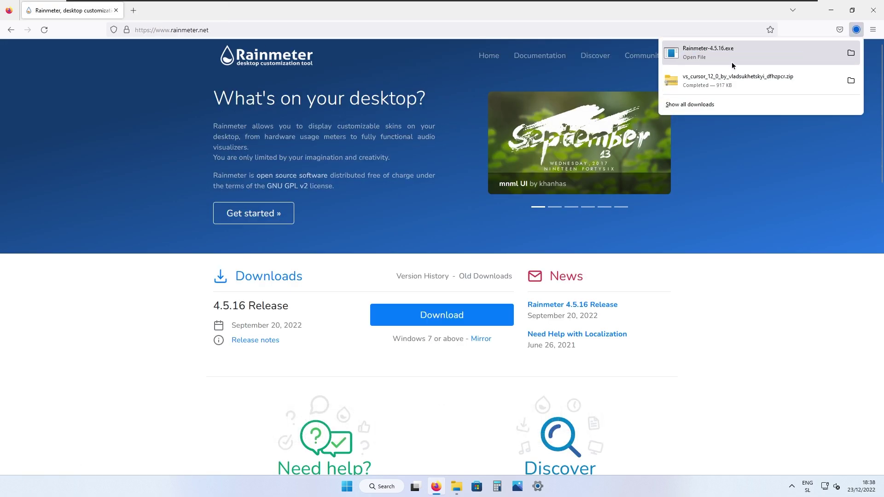
Step: Run the Rainmeter-4.5.16 installer in English with the standard installation, allow the changes, and finish with Run Rainmeter enabled
left_click(733, 57)
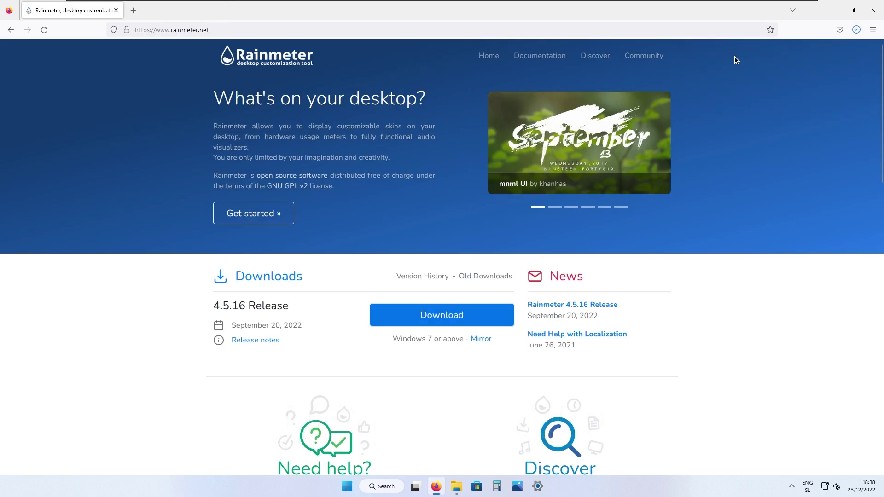
left_click(833, 12)
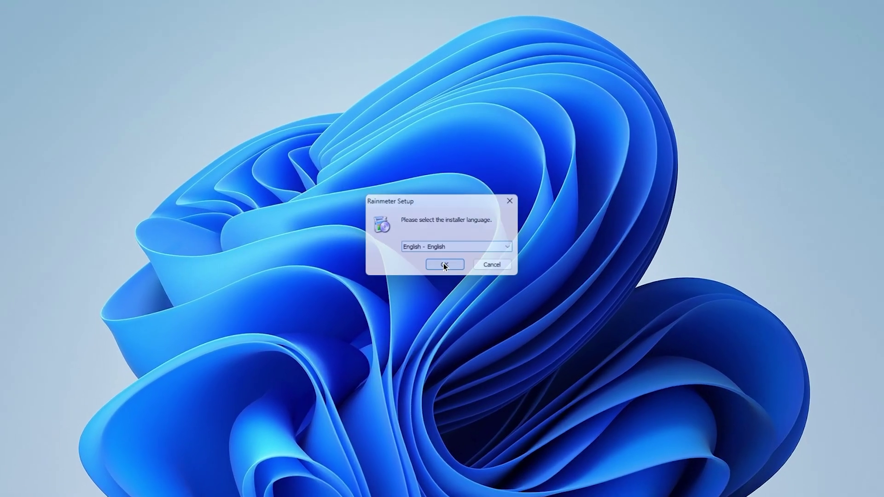
left_click(441, 263)
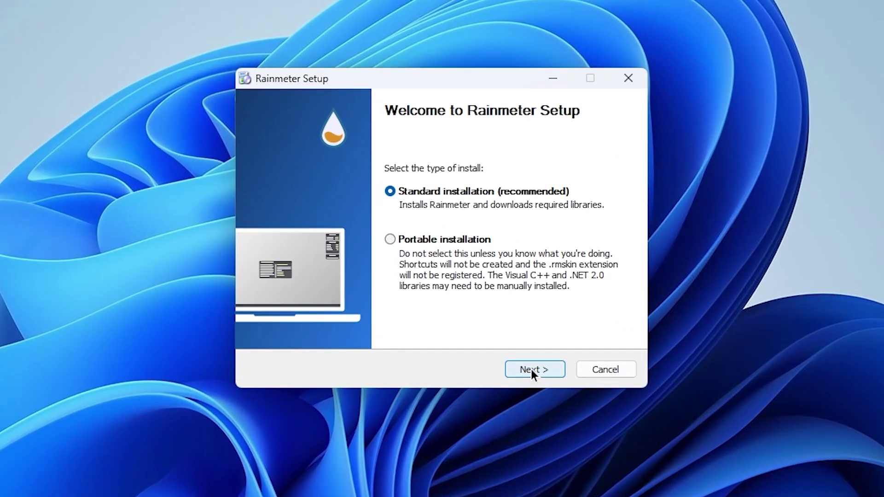
left_click(531, 369)
left_click(538, 370)
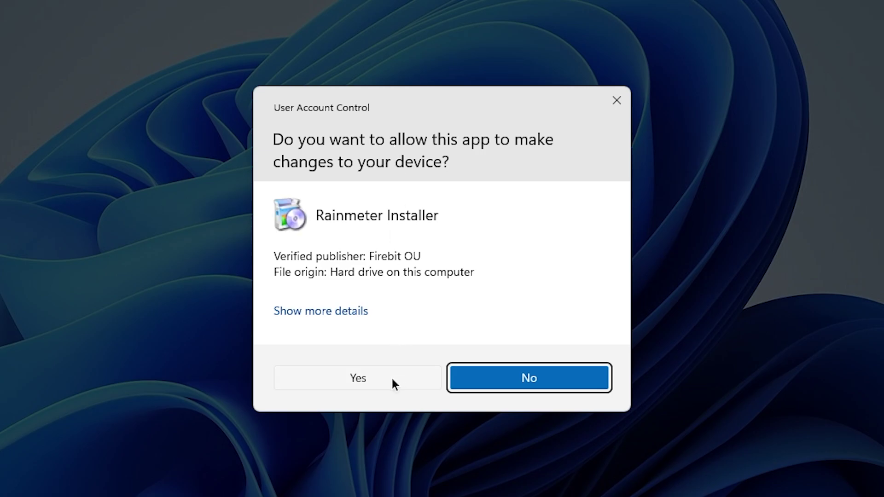
left_click(393, 381)
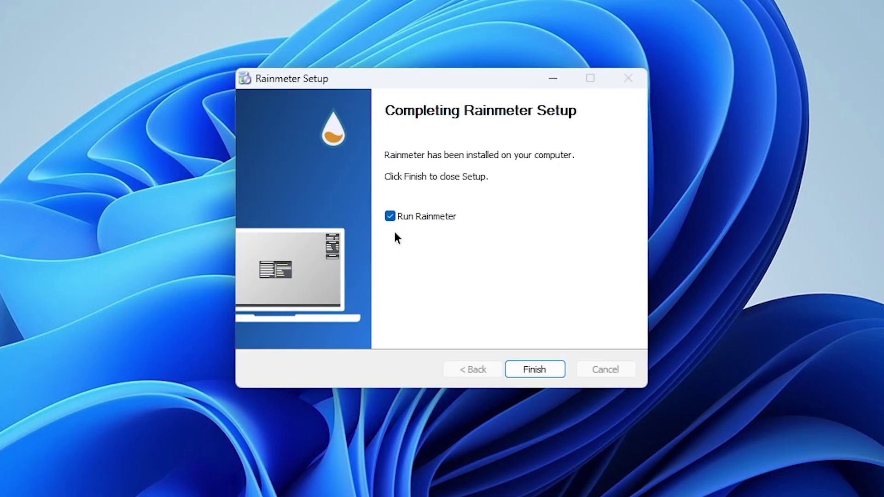
left_click(537, 372)
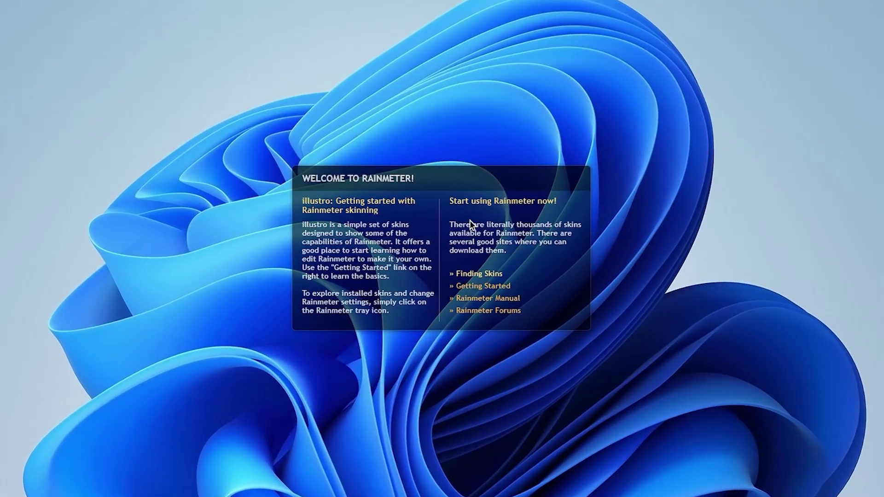
Step: Unload all the default illustro skins from the desktop: Welcome, Disks, System and Clock
right_click(468, 223)
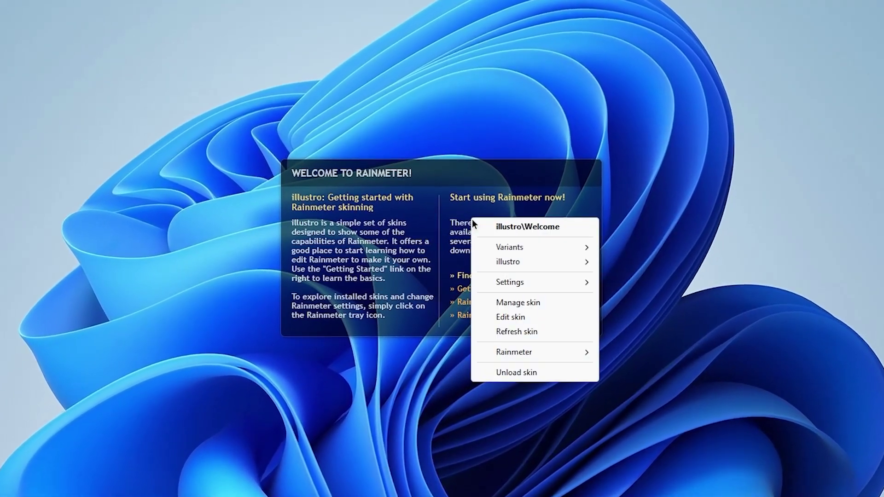
left_click(542, 382)
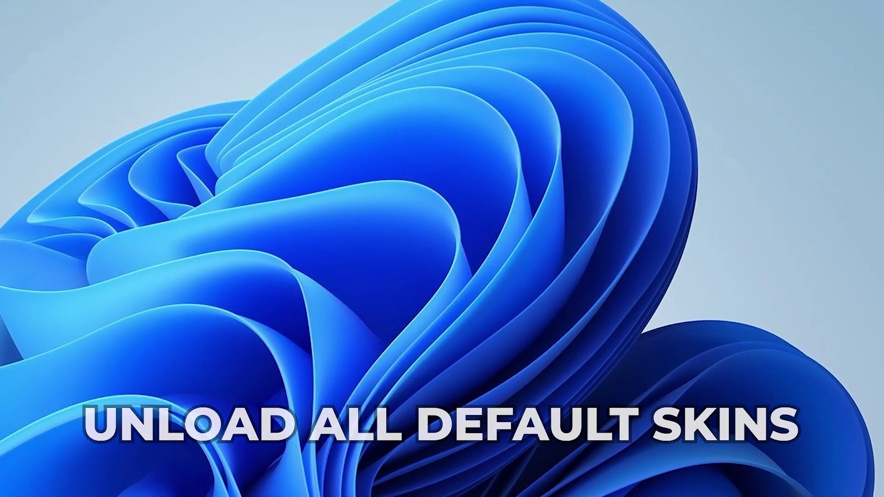
right_click(858, 98)
left_click(797, 354)
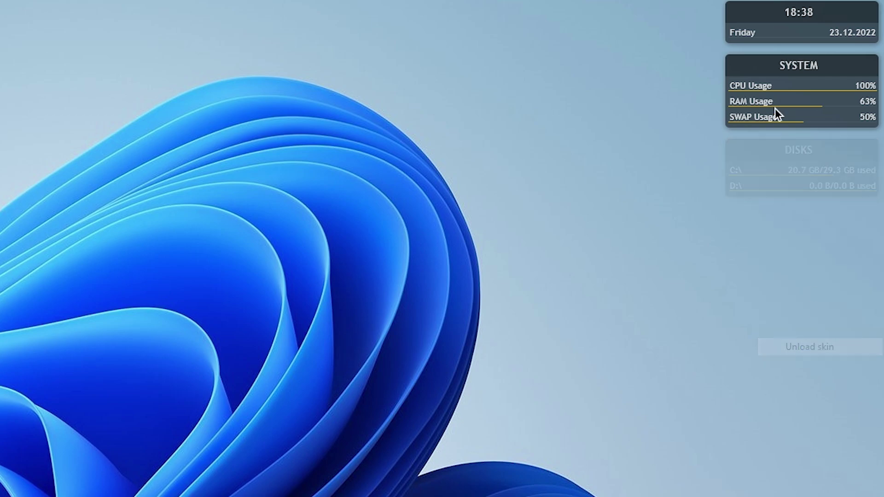
right_click(776, 65)
left_click(806, 249)
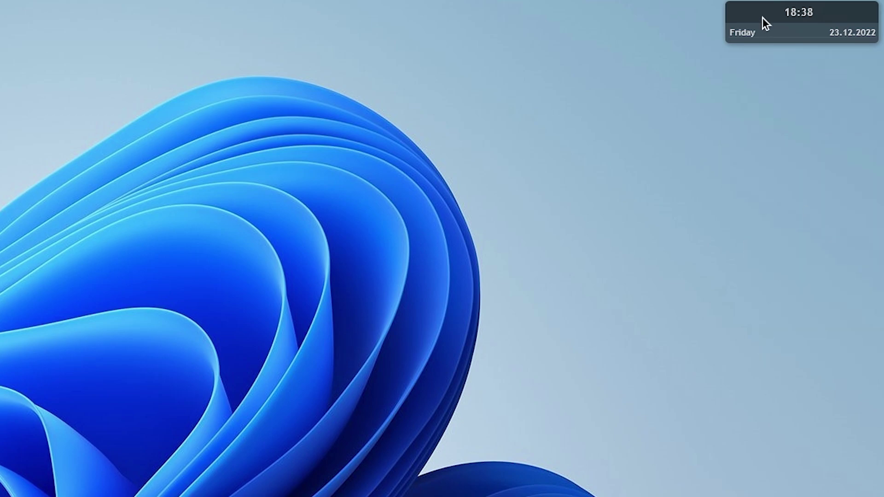
right_click(763, 16)
left_click(822, 201)
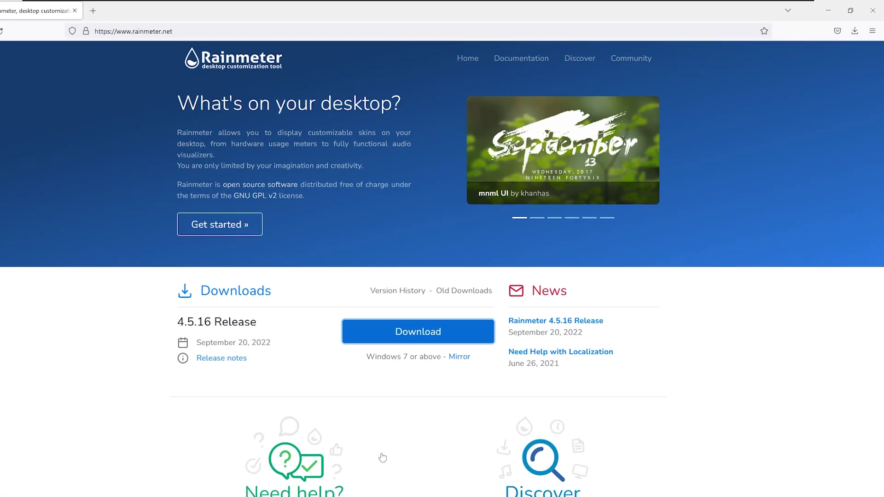
Step: Search the web for "jaxcore github" and open the Jax-Core/JaxCore repository on GitHub
key("ctrl+l")
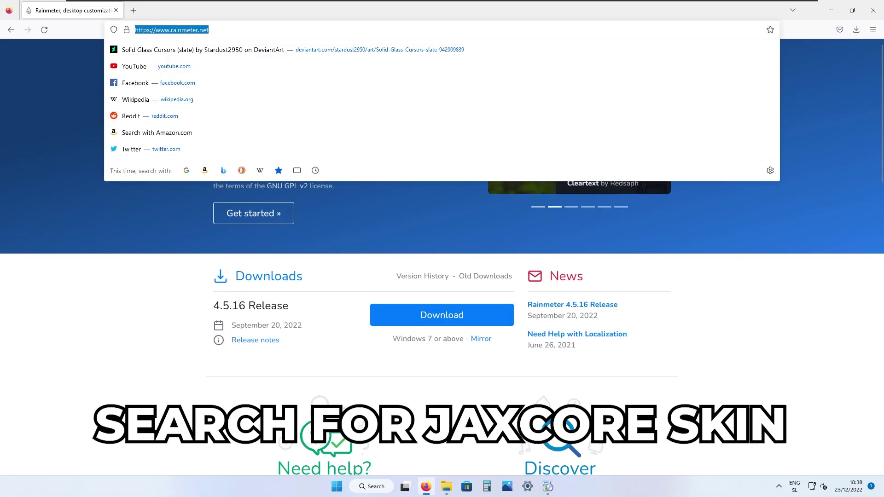
type("jax")
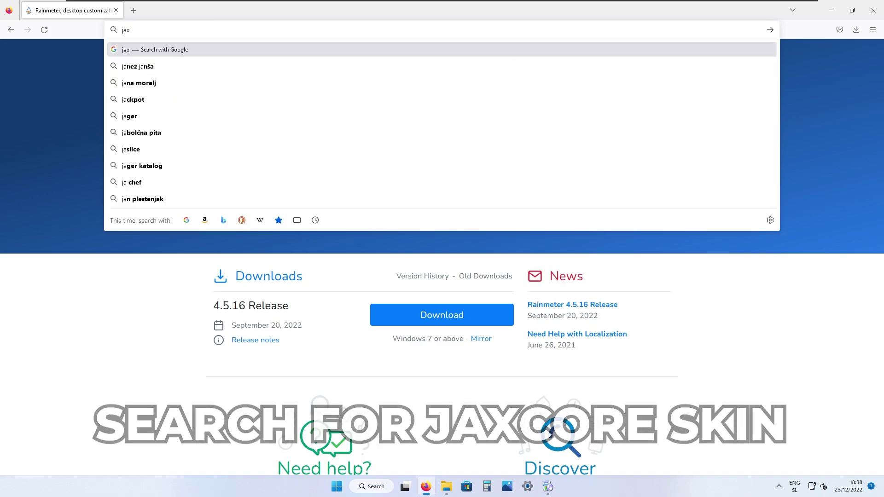
type("core githu")
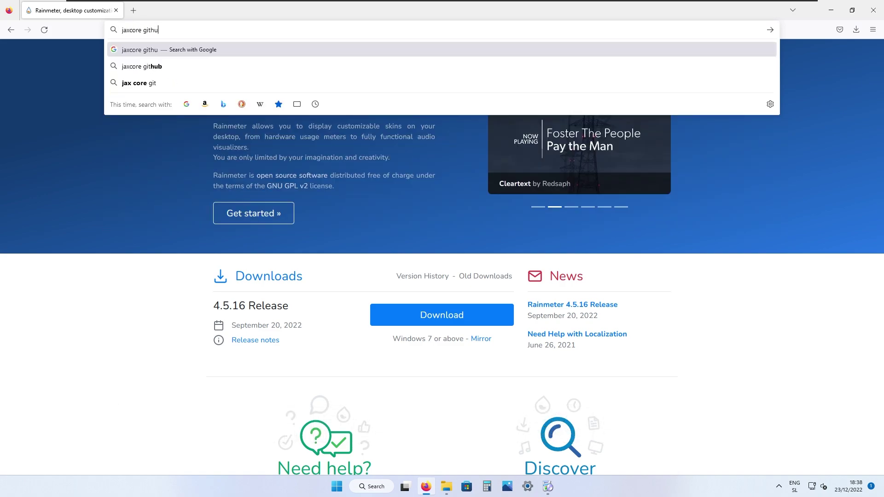
type("b")
key("Return")
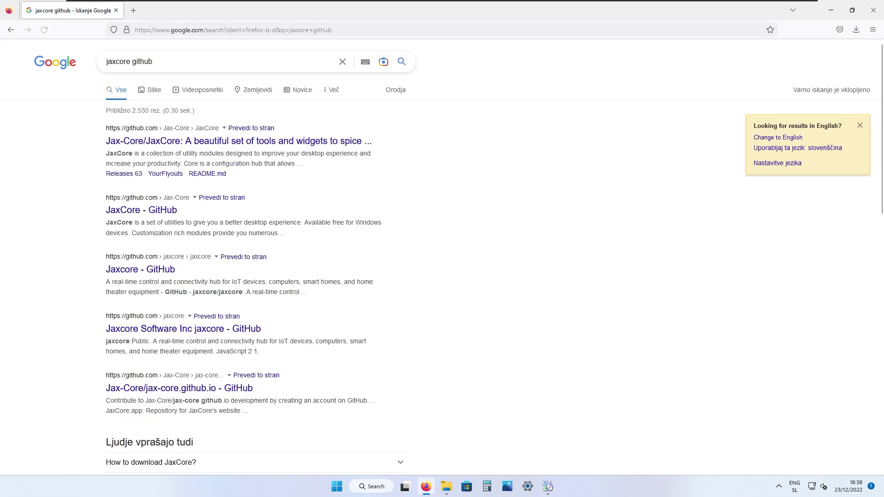
left_click(197, 144)
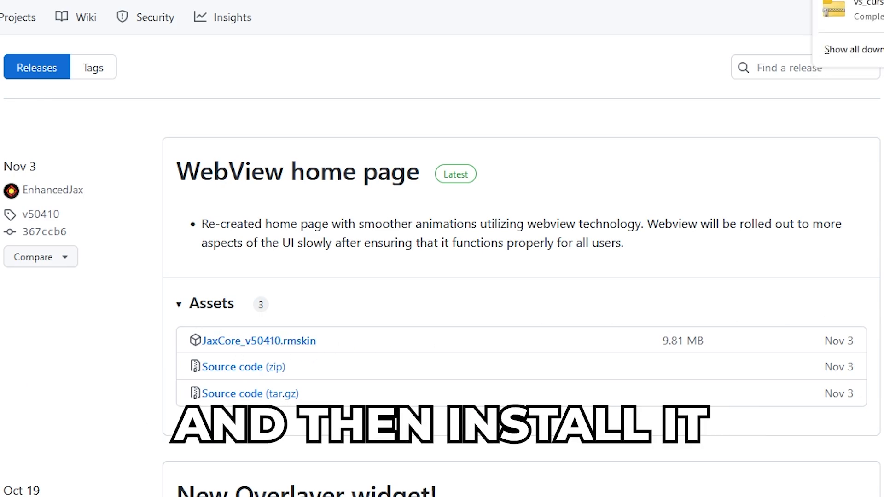
Step: Open the downloaded JaxCore_v50410.rmskin package, install it with its included skins loaded, and minimize the browser
left_click(731, 51)
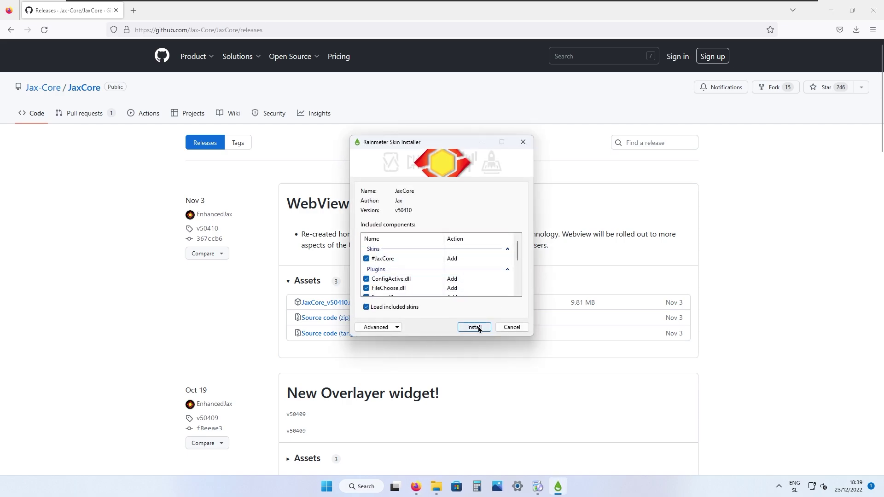
left_click(475, 327)
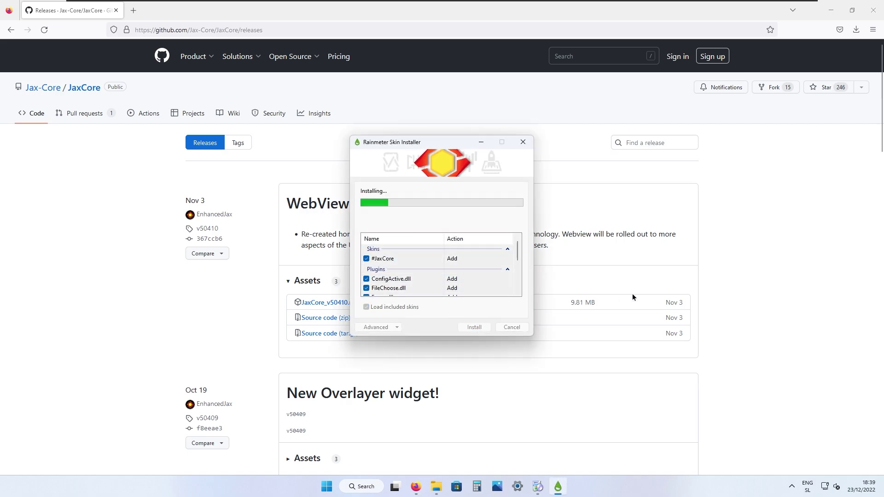
left_click(831, 11)
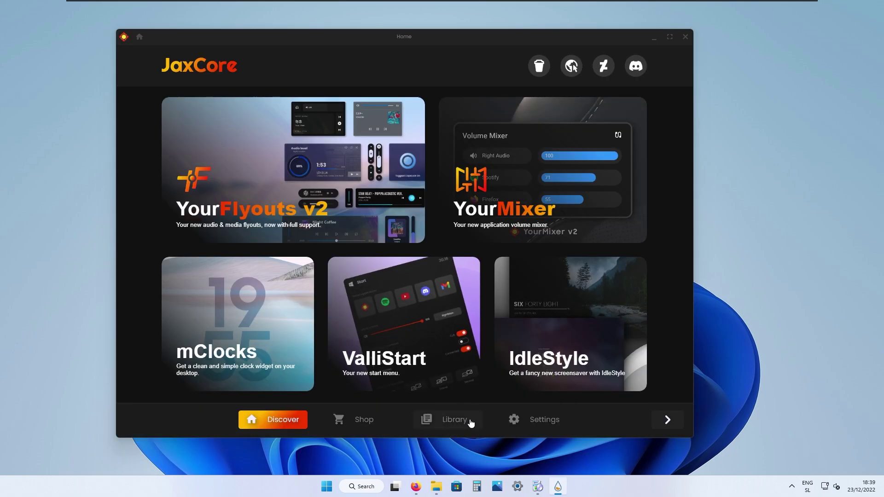
Step: Install the ModularClocks widget from the JaxCore library and dismiss its change log
left_click(470, 420)
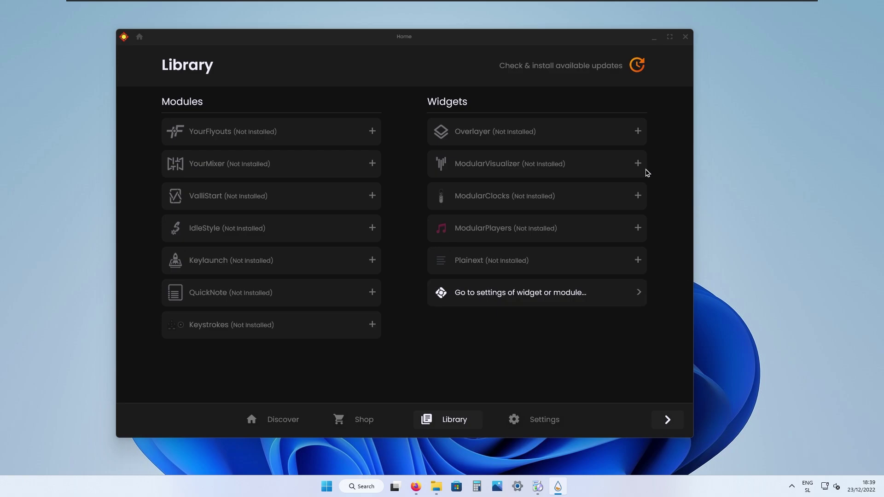
left_click(558, 200)
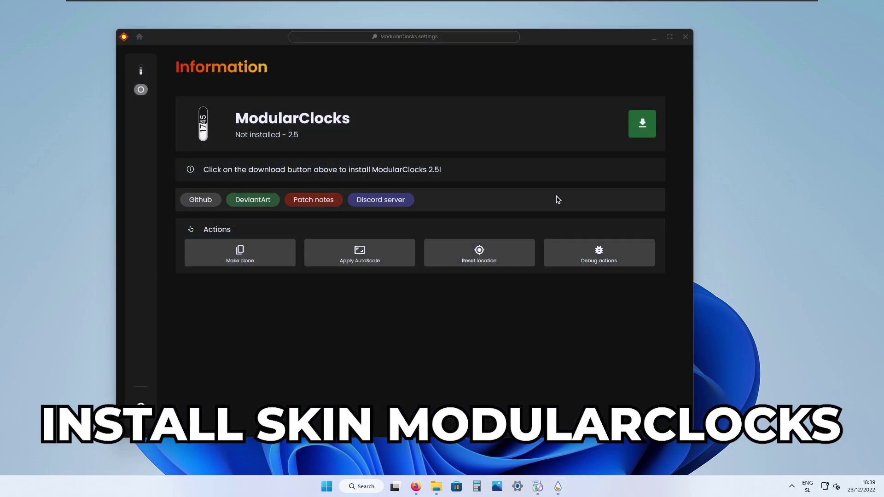
left_click(641, 123)
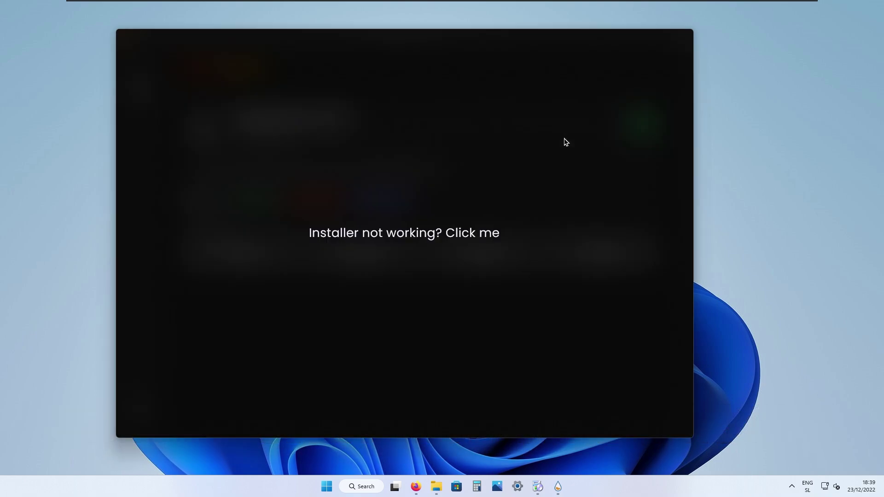
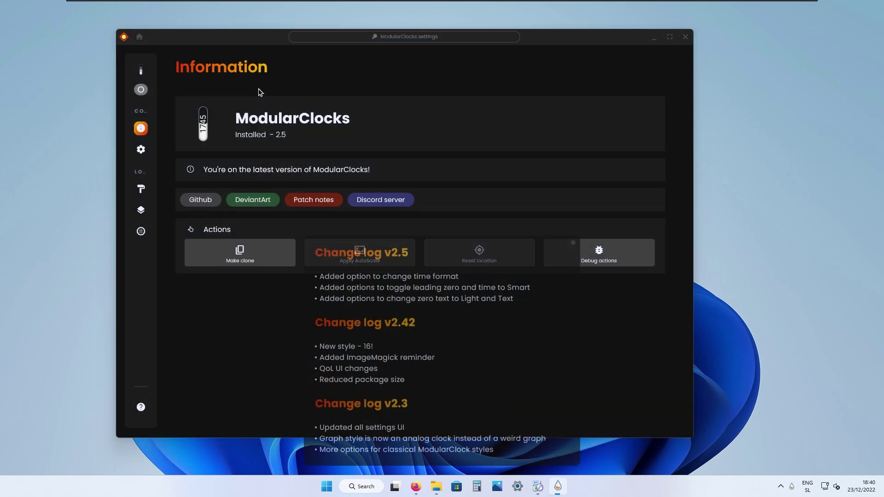
left_click(574, 243)
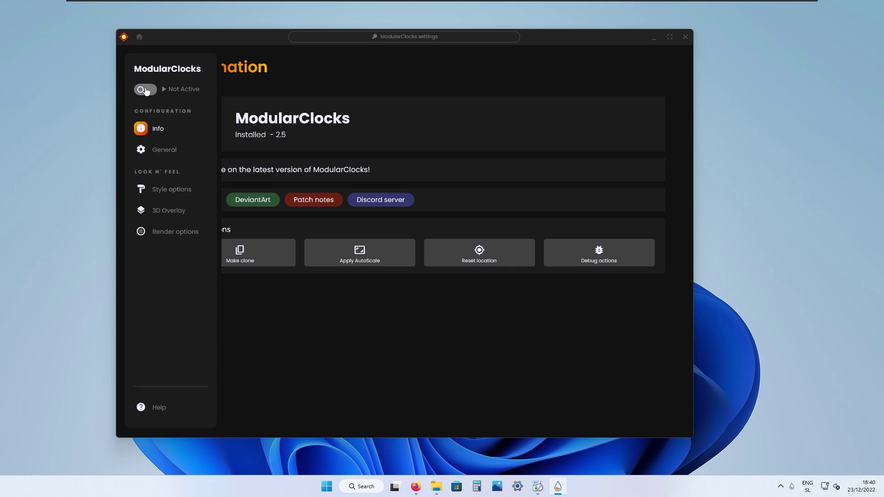
Step: Activate ModularClocks and set its clock style to the Light design with the weekday above a thin line
left_click(145, 90)
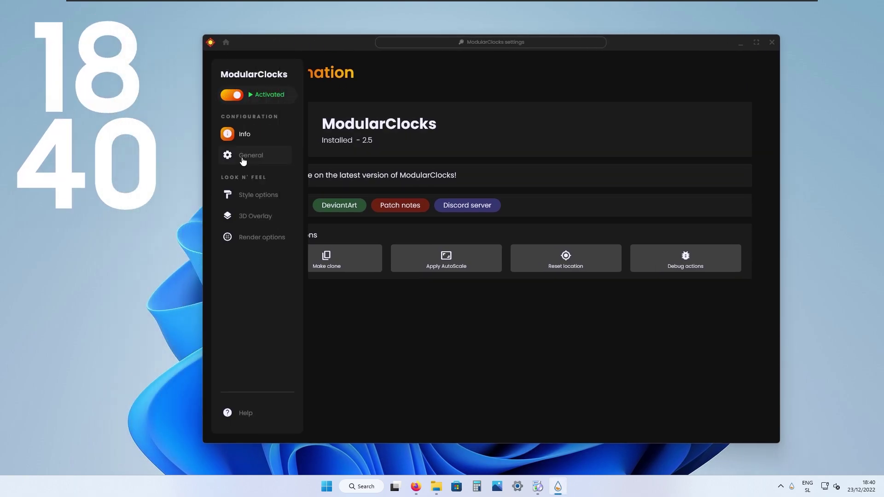
left_click(243, 157)
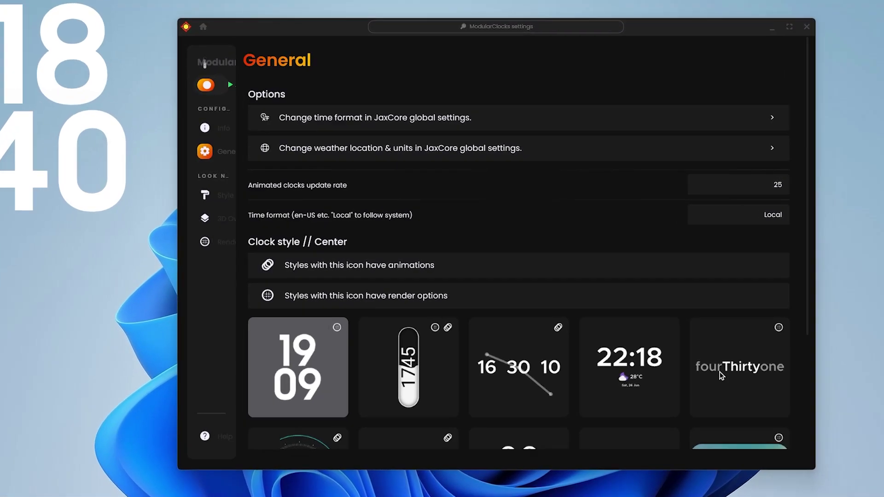
scroll(721, 375, "down", 3)
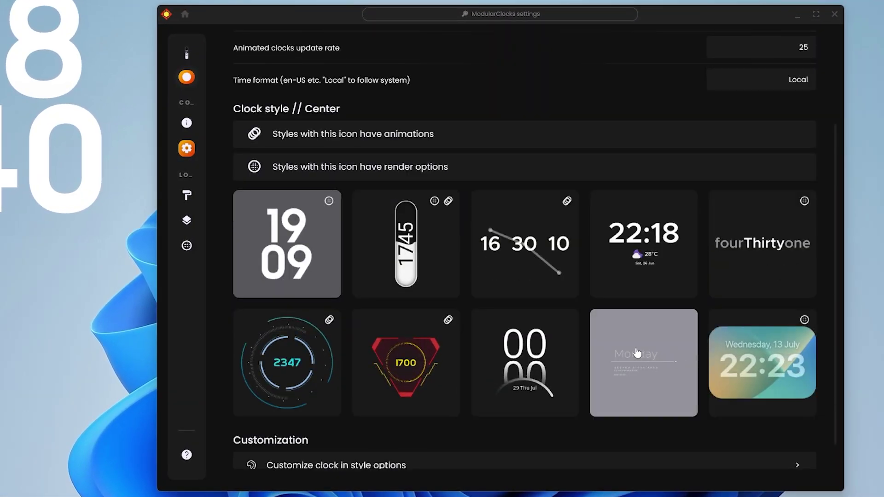
left_click(637, 353)
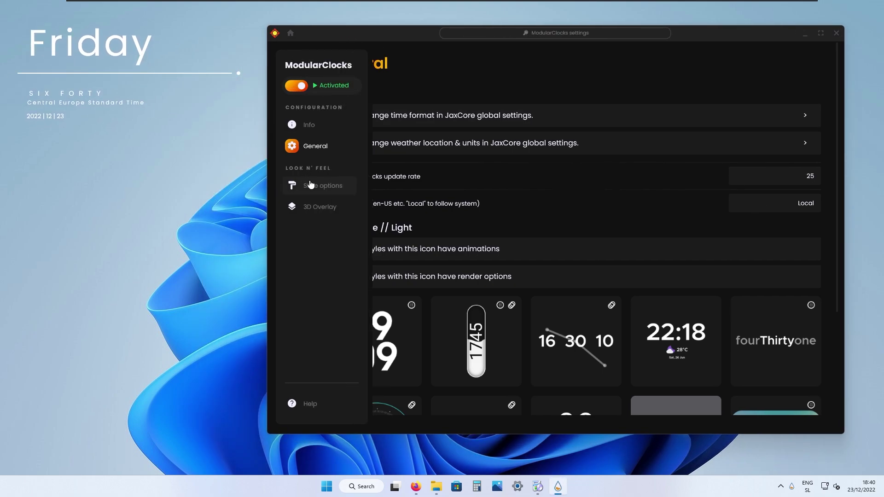
Step: Set the Light clock's widget size to 1.2x, close the ModularClocks settings, and move the clock slightly inward from the desktop's edge
left_click(311, 184)
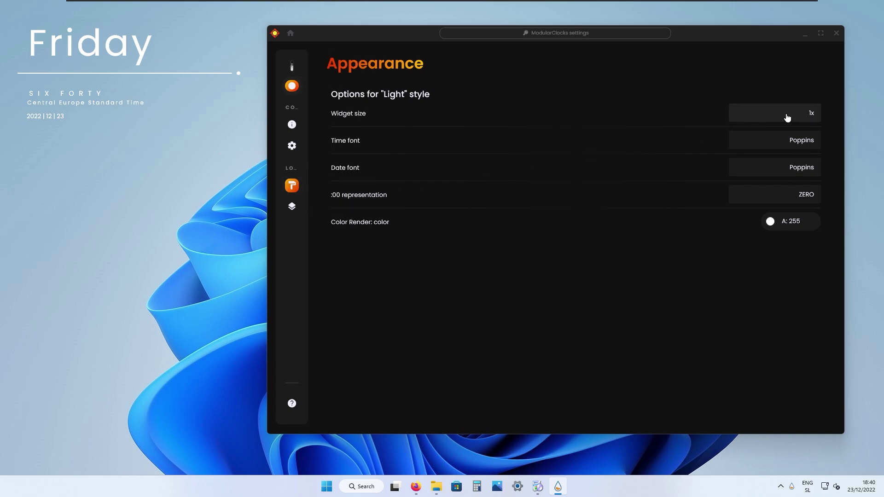
type("1.2")
key("Return")
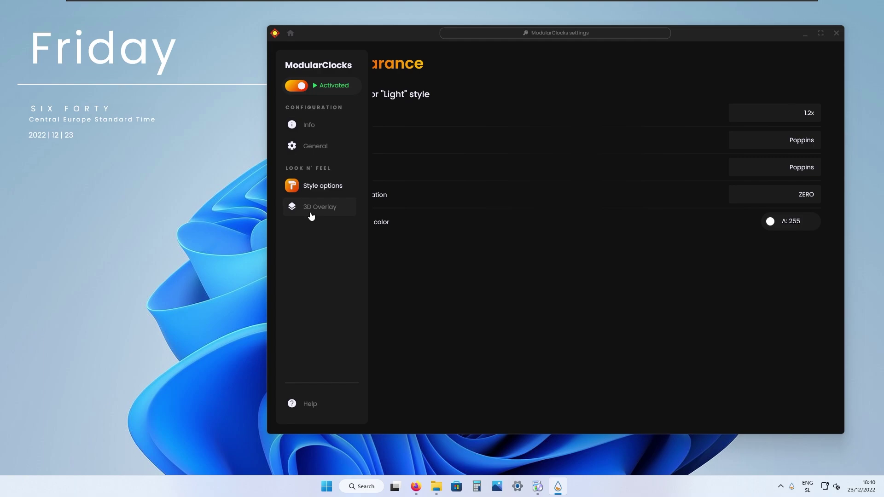
left_click(311, 216)
key("alt+F4")
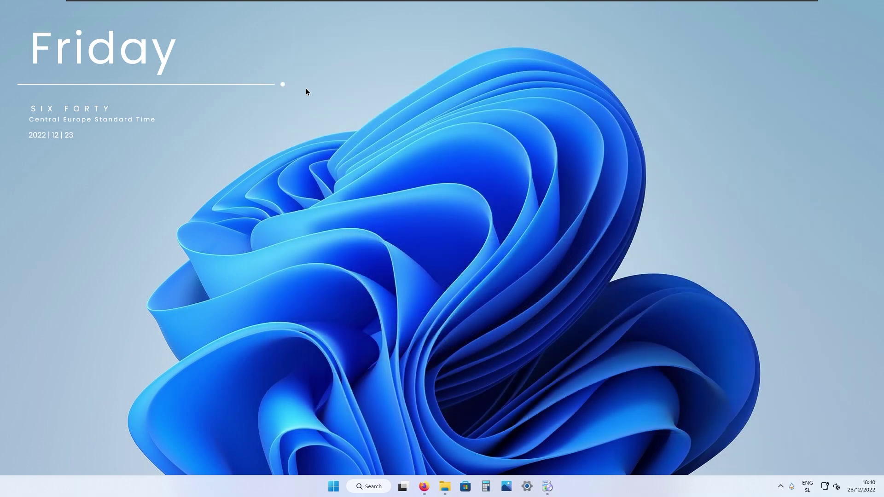
left_click_drag(169, 56, 189, 60)
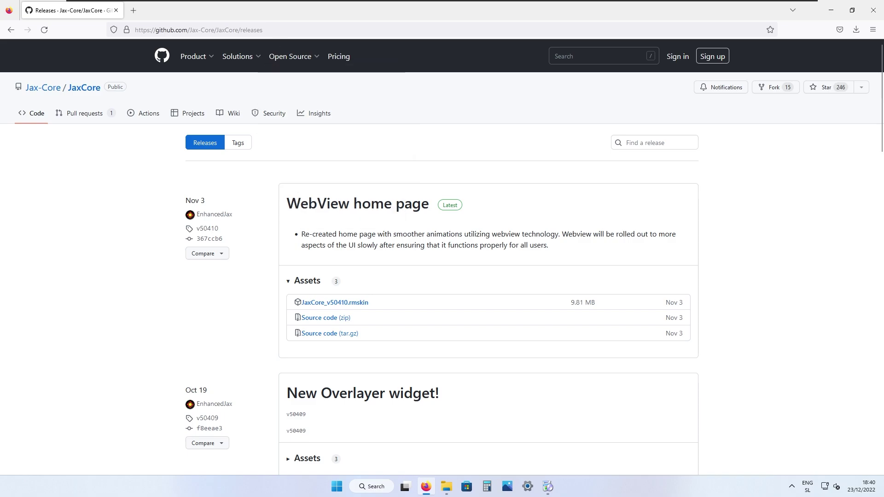
Step: Search the web for "rounded taskbar" and download RoundedTB_R3.1.zip from the releases of torchgm's RoundedTB GitHub repository
key("ctrl+l")
type("rou")
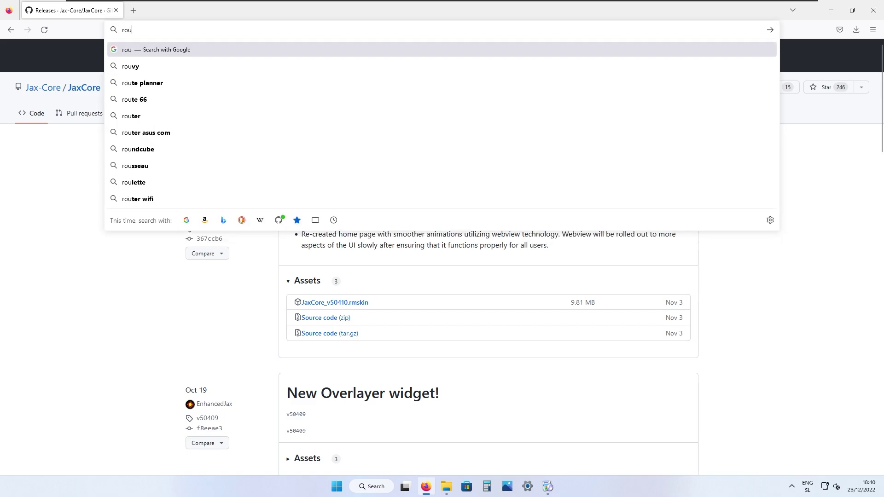
type("nded taskbar")
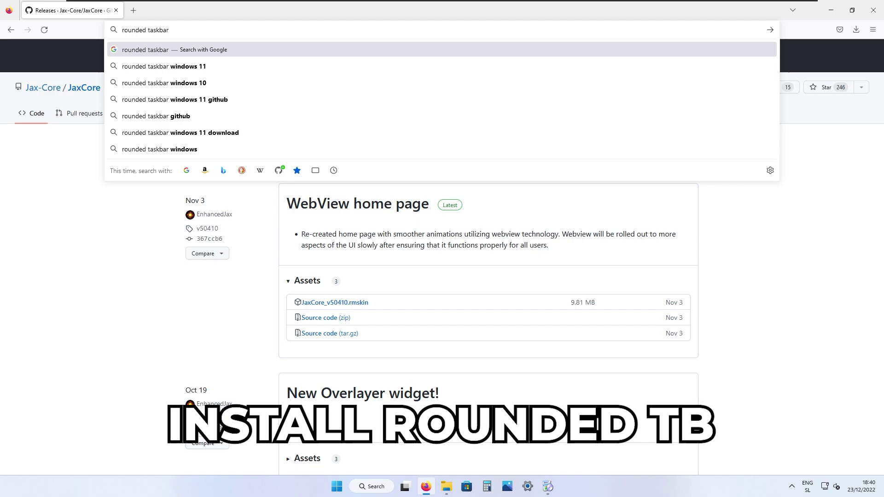
key("Return")
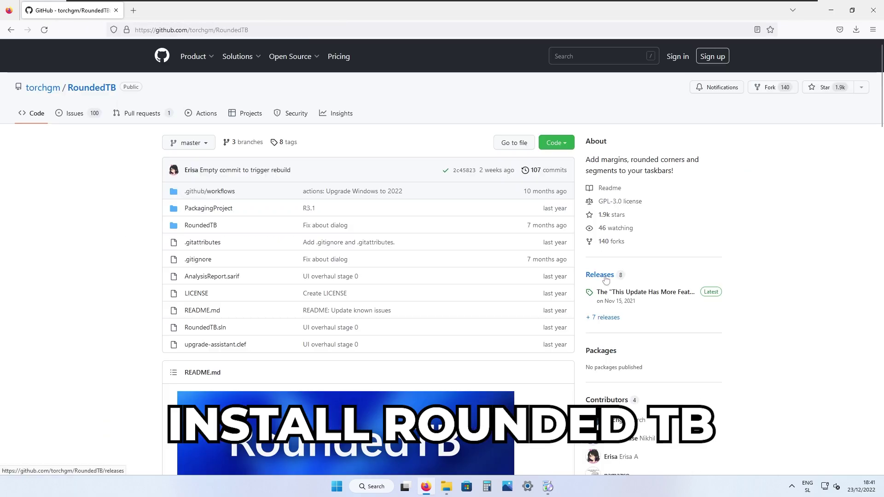
left_click(600, 274)
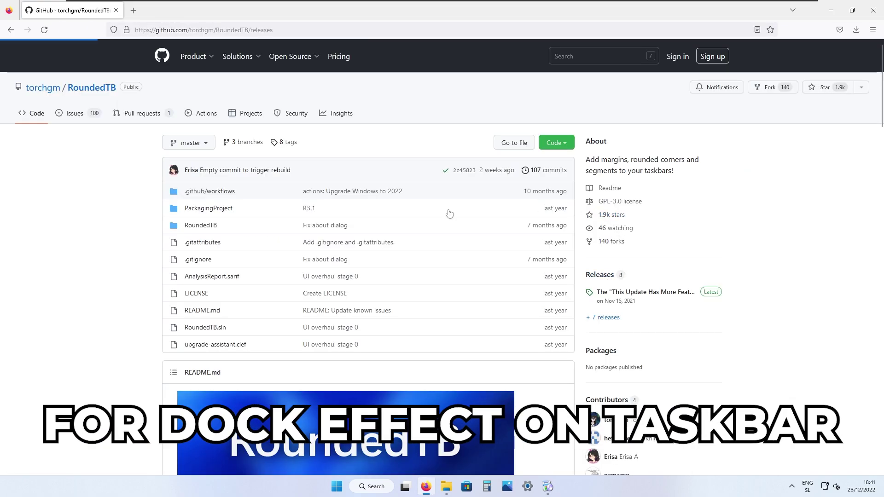
scroll(489, 248, "down", 10)
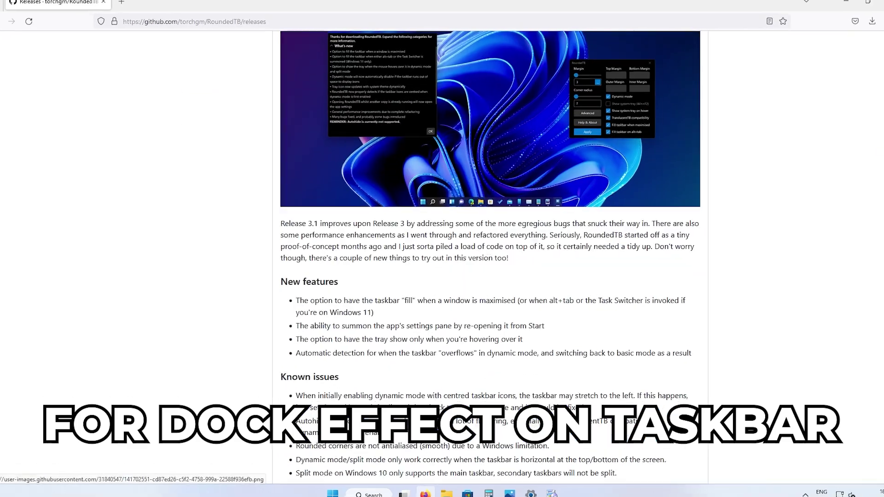
scroll(495, 249, "down", 5)
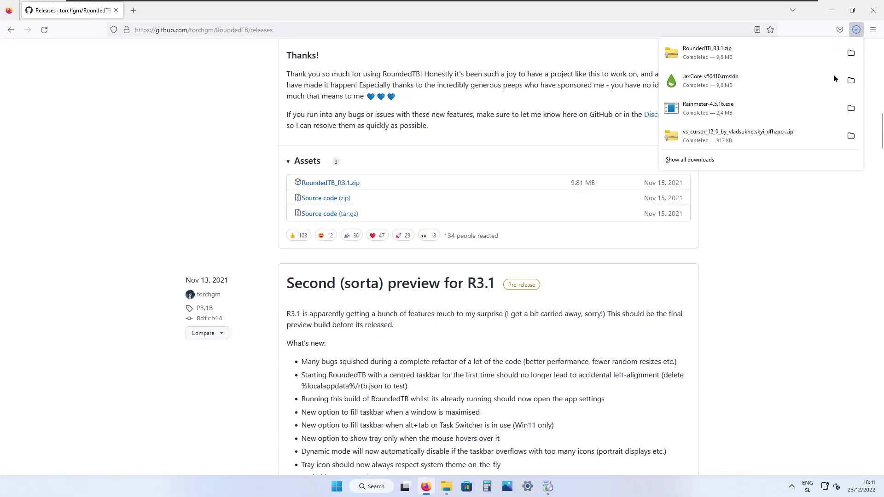
Step: Show RoundedTB_R3.1.zip in the Downloads folder, extract it to a RoundedTB_R3.1 folder there, and minimize the browser
left_click(852, 57)
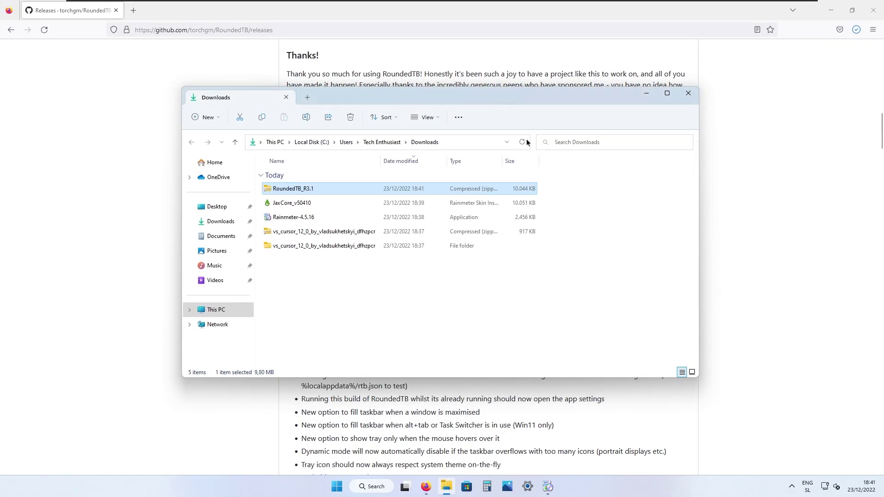
right_click(336, 190)
left_click(387, 277)
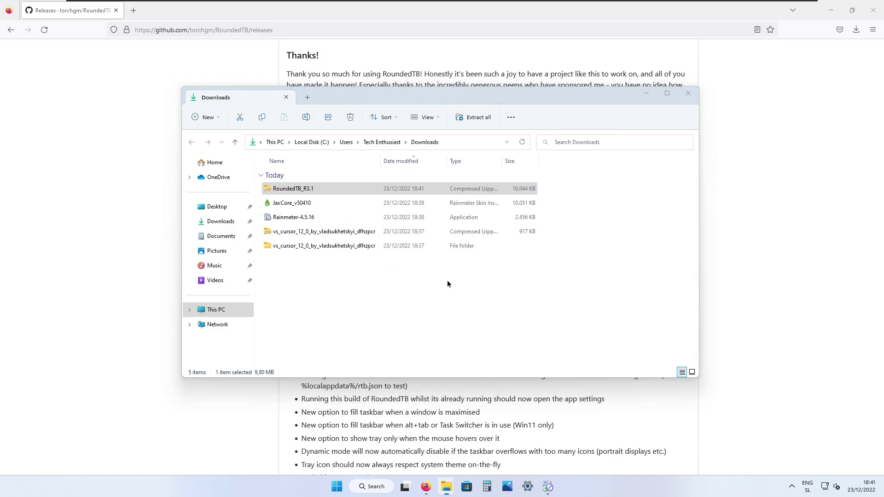
left_click(830, 13)
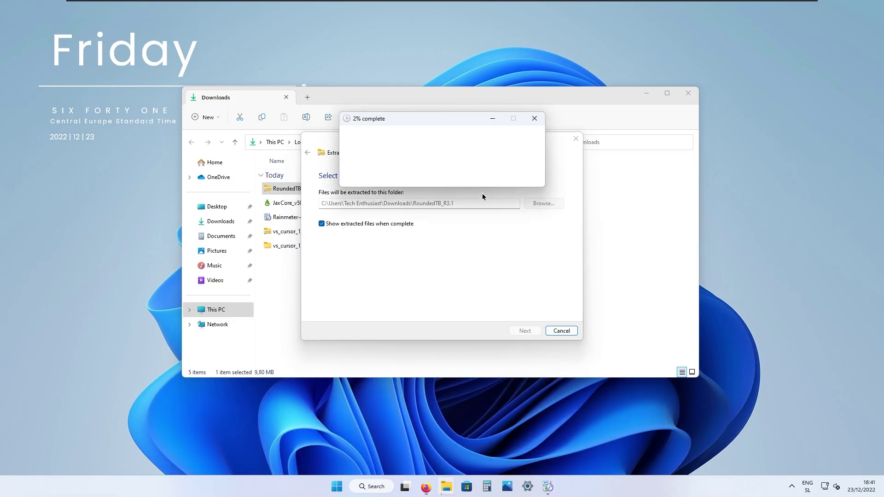
Step: Close the window showing the extracted files and cut the extracted RoundedTB_R3.1 folder from Downloads
left_click(712, 118)
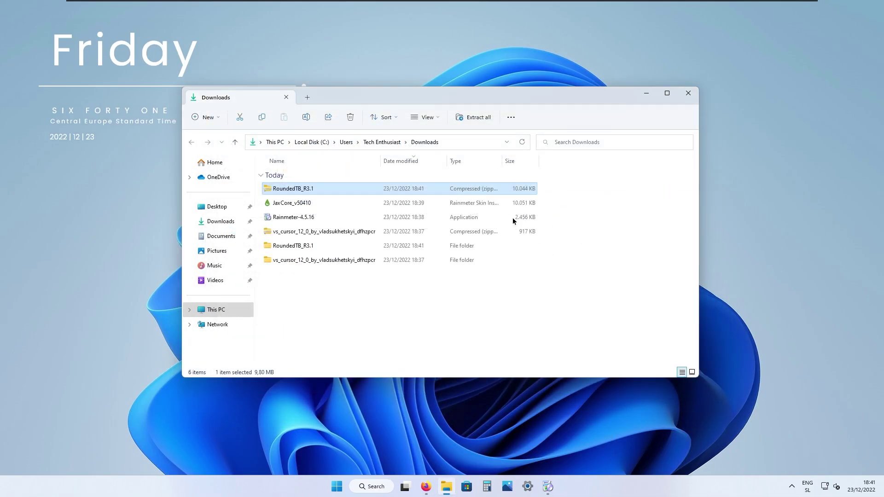
left_click(313, 247)
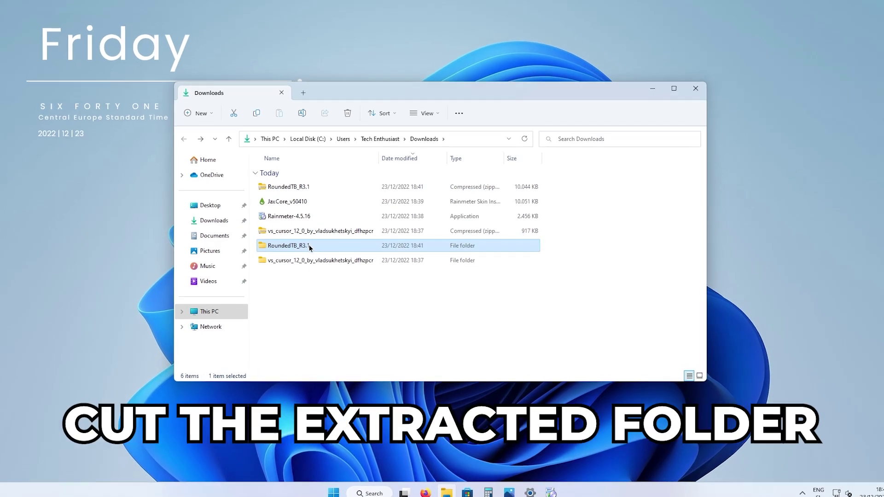
right_click(309, 248)
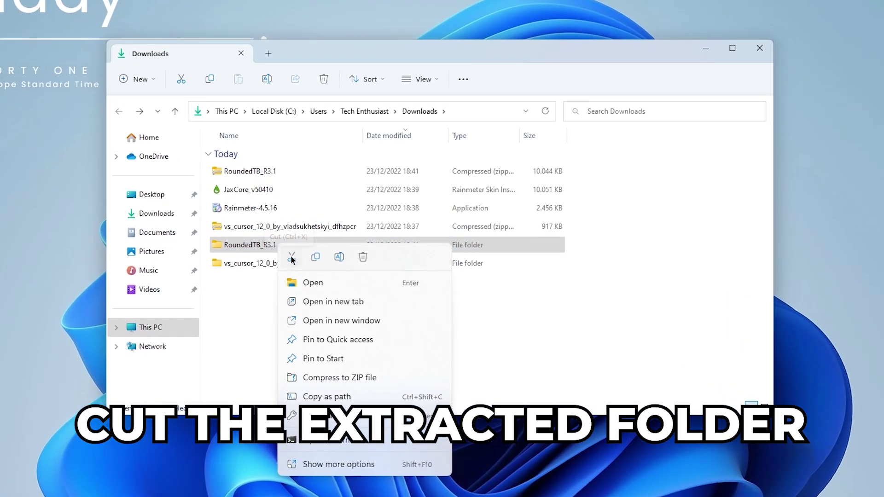
left_click(291, 257)
Step: Create a new folder named tweaks on Local Disk (C:)
double_click(278, 168)
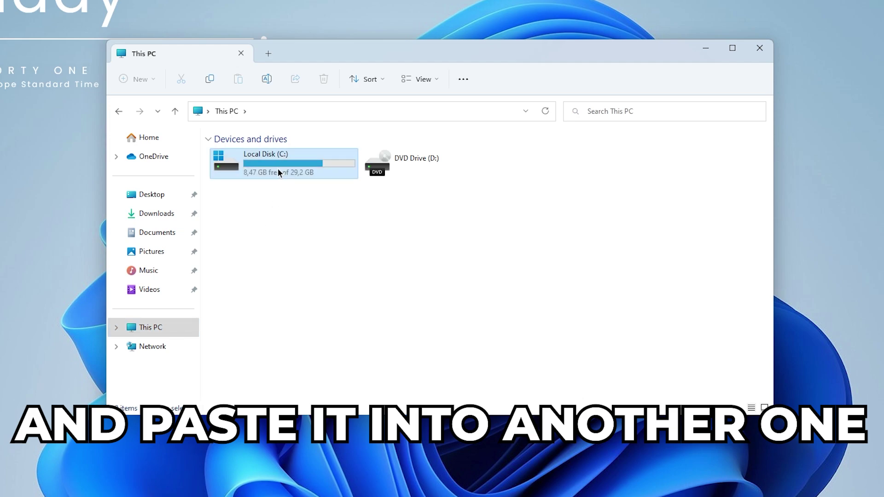
right_click(307, 287)
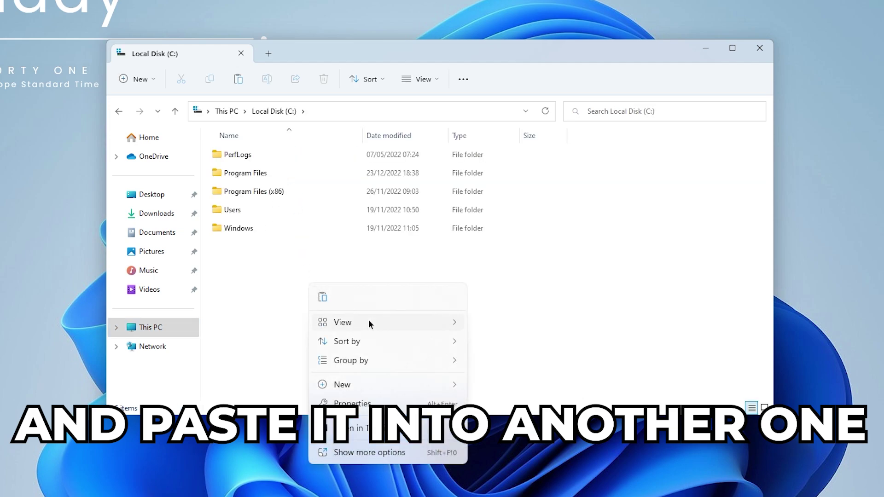
left_click(490, 380)
type("tweaks")
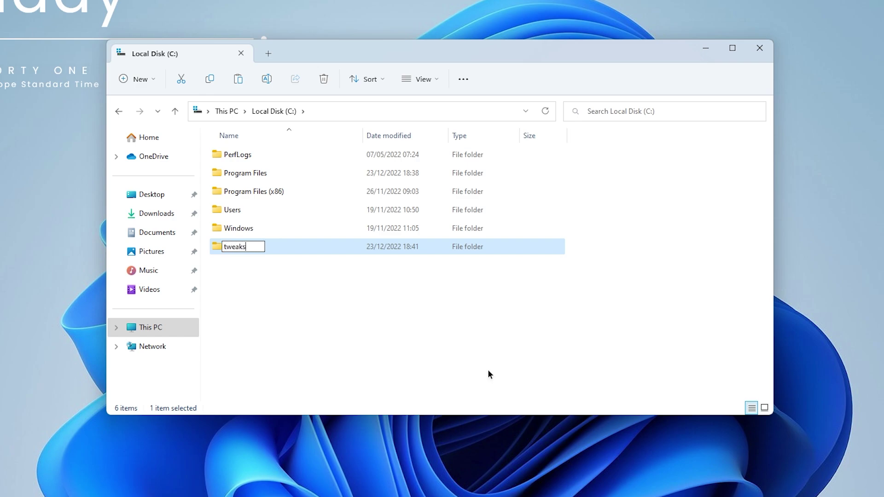
key("Return")
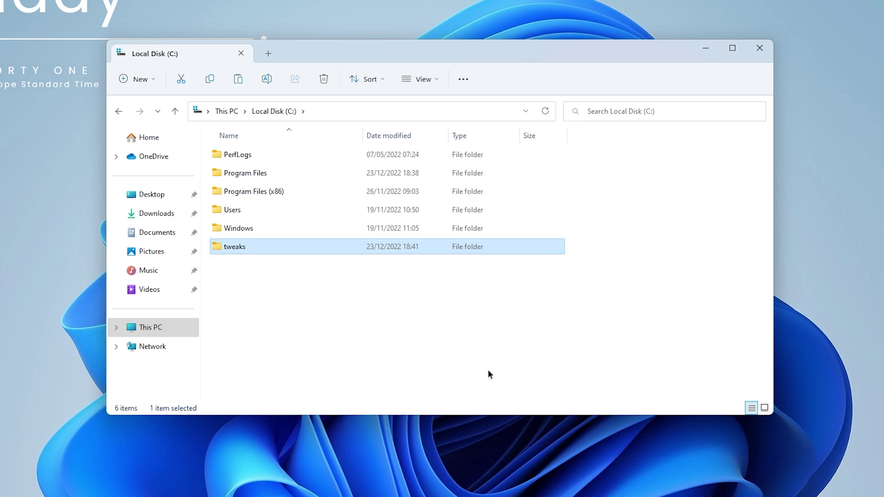
Step: Open the tweaks folder and paste the cut RoundedTB_R3.1 folder into it
double_click(328, 250)
right_click(308, 201)
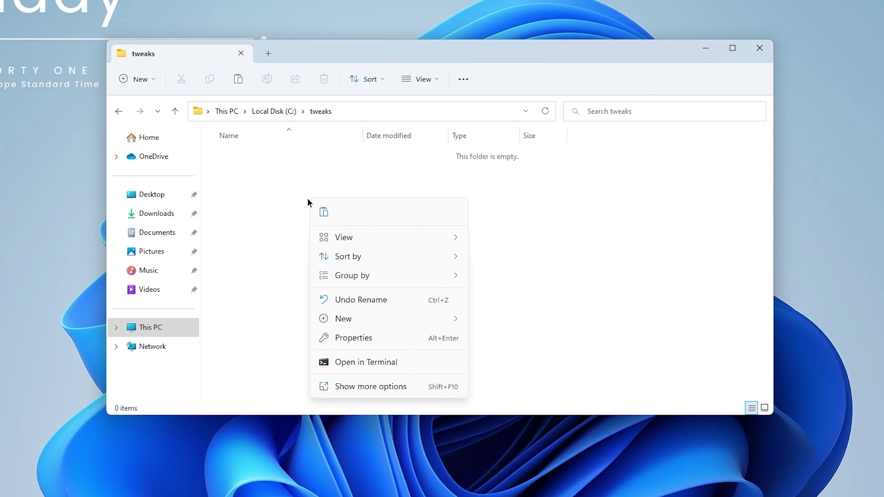
left_click(328, 218)
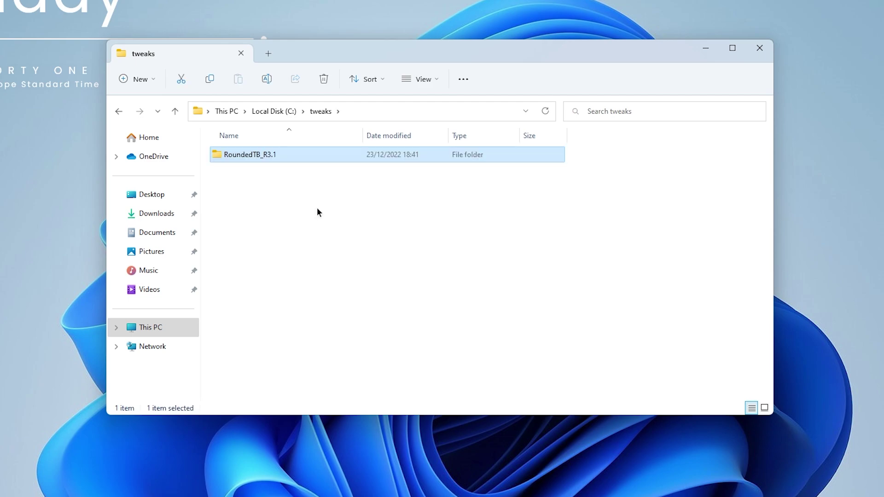
Step: Launch the RoundedTB application from the moved RoundedTB_R3.1 folder, closing File Explorer and the RoundedTB welcome message
double_click(290, 154)
scroll(299, 235, "down", 20)
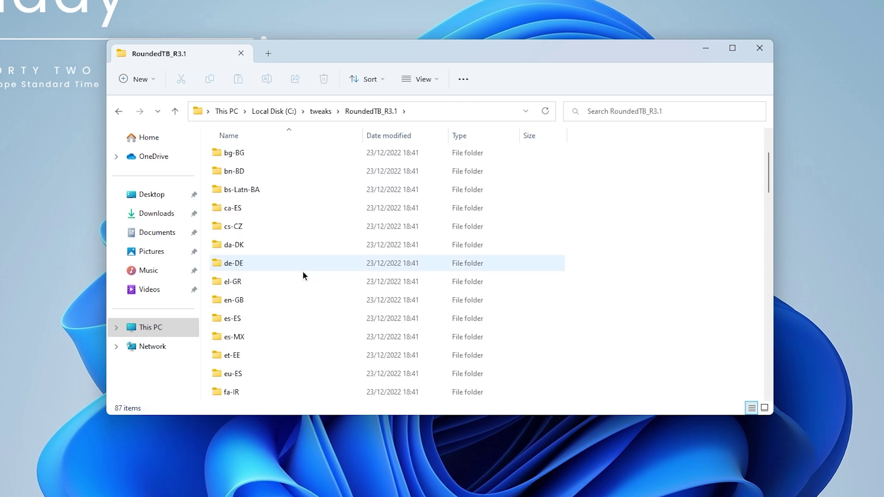
scroll(303, 245, "down", 4)
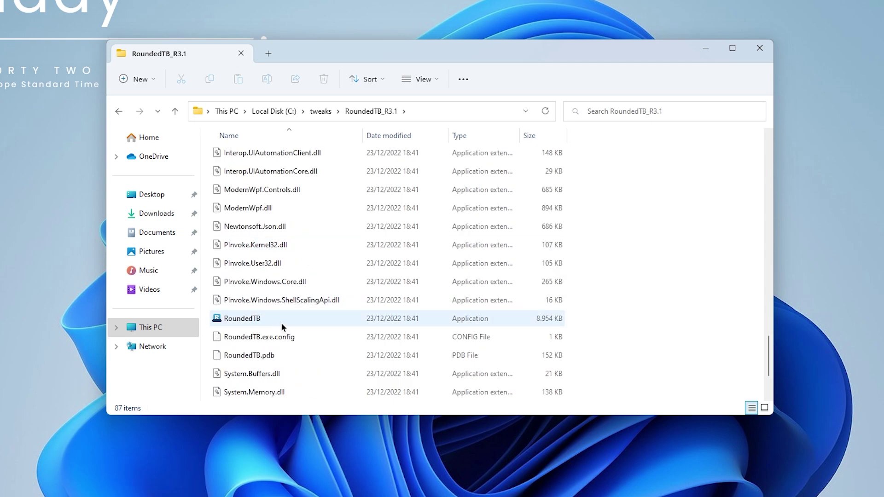
right_click(273, 318)
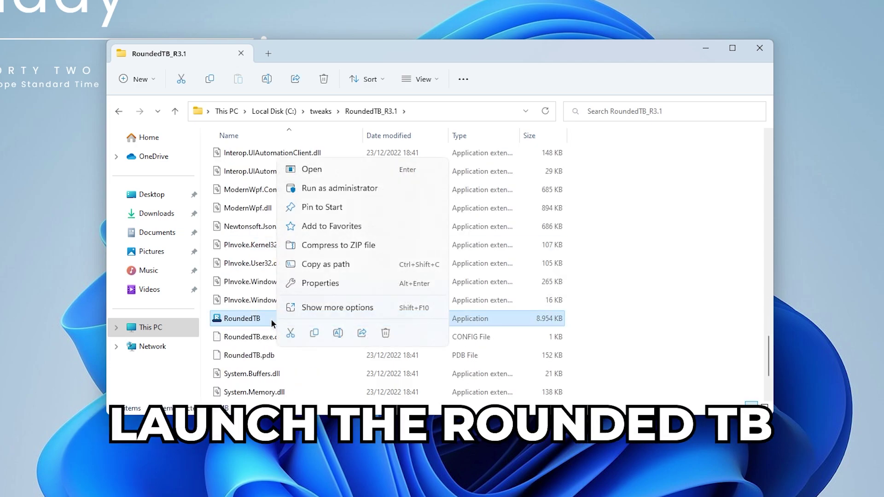
left_click(339, 174)
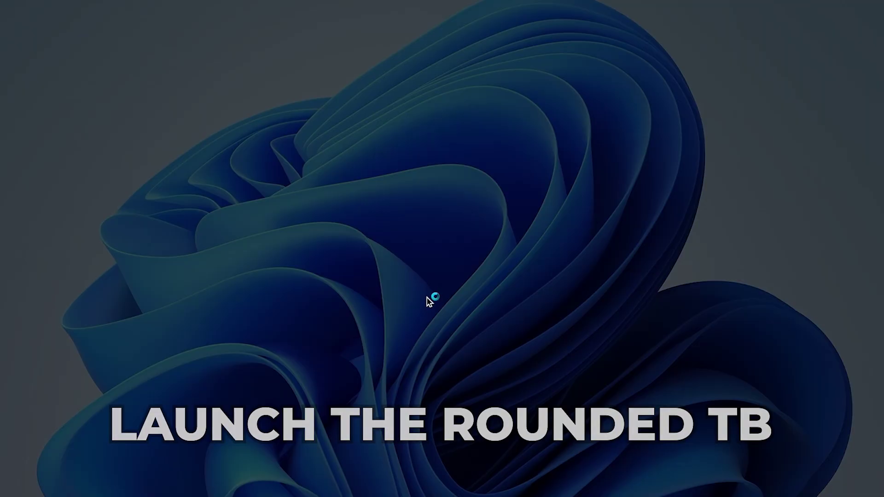
left_click(400, 349)
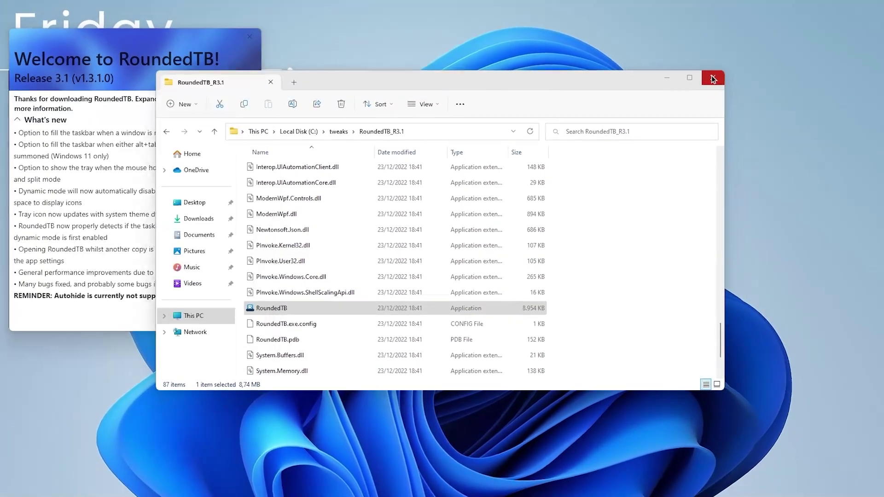
left_click(729, 68)
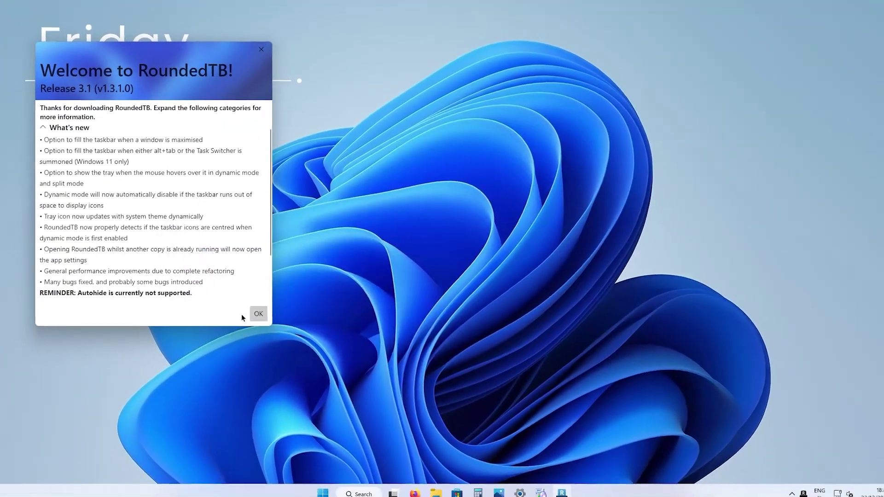
left_click(235, 322)
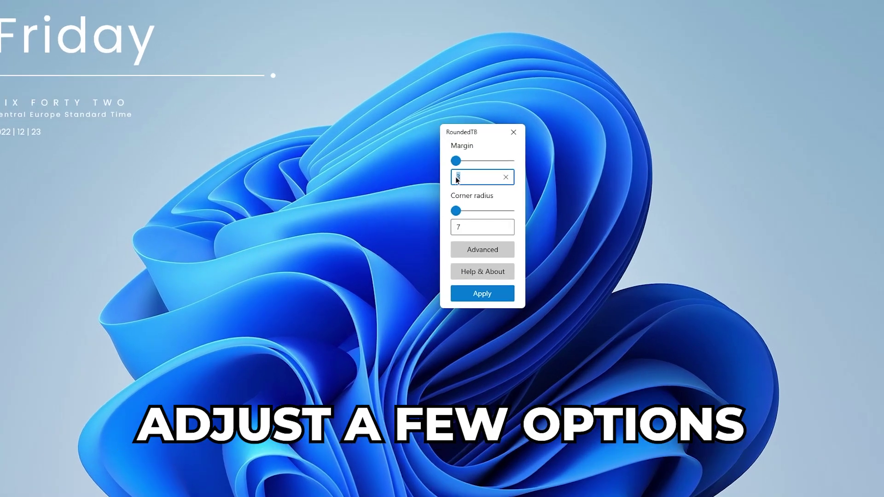
Step: Set the RoundedTB margin to 0 and the corner radius to 15, and apply the values
type("0")
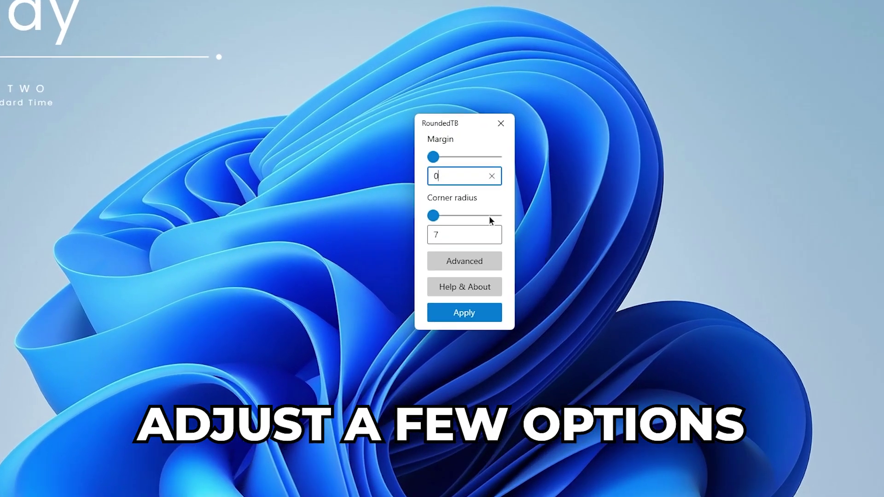
key("Tab")
type("15")
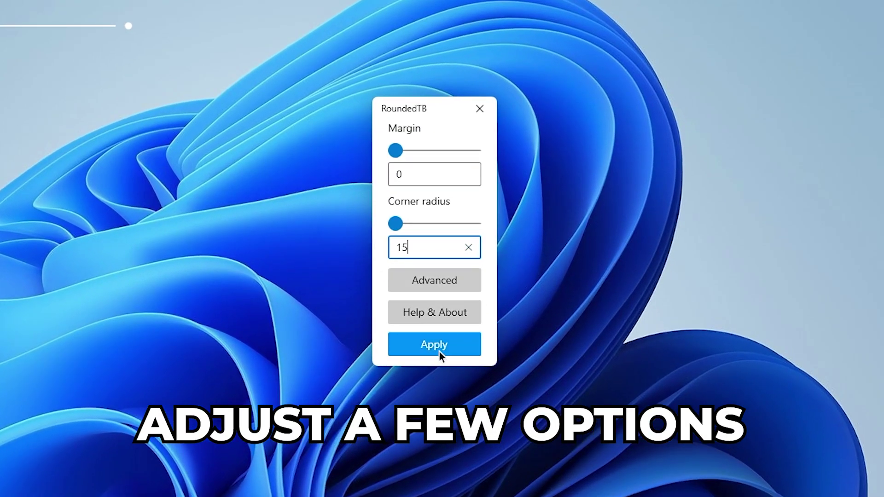
left_click(445, 346)
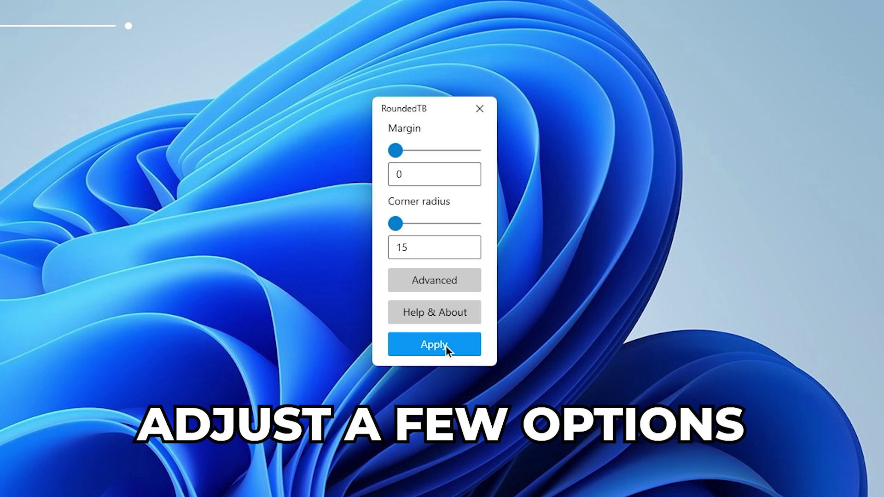
Step: In RoundedTB's advanced options, enable Dynamic mode and Show system tray on hover, apply them, and close the window
left_click(448, 280)
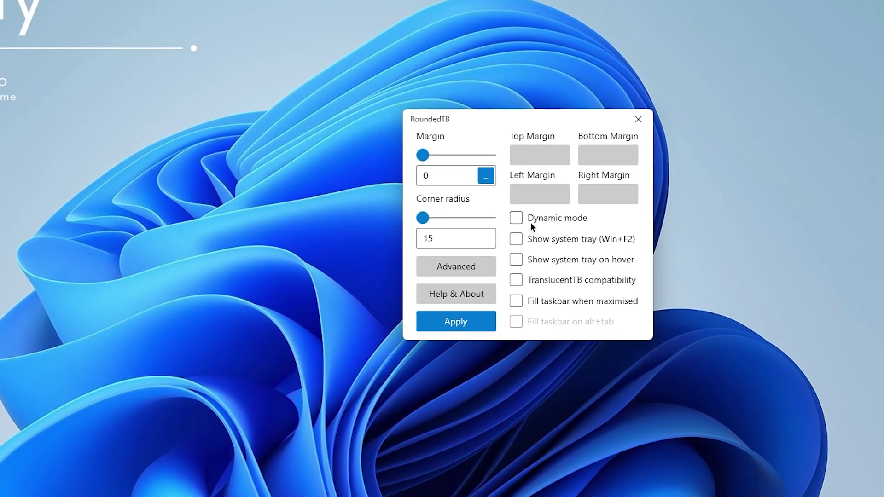
left_click(530, 223)
left_click(516, 239)
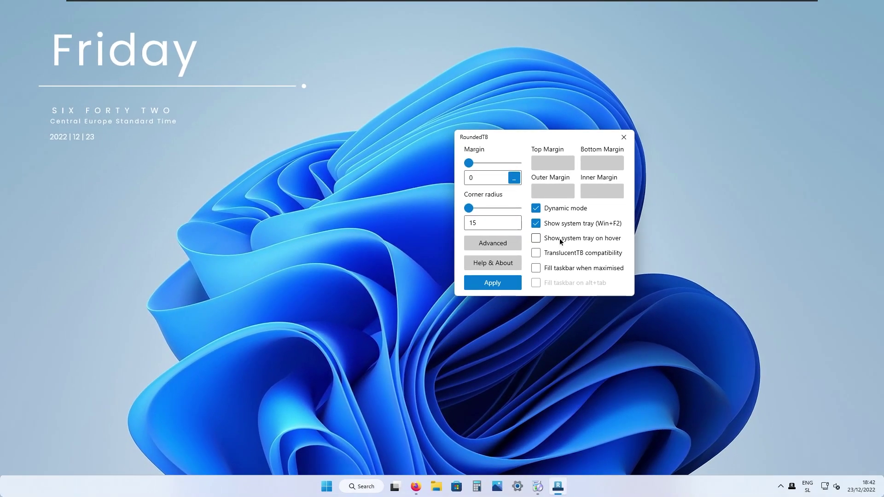
left_click(548, 260)
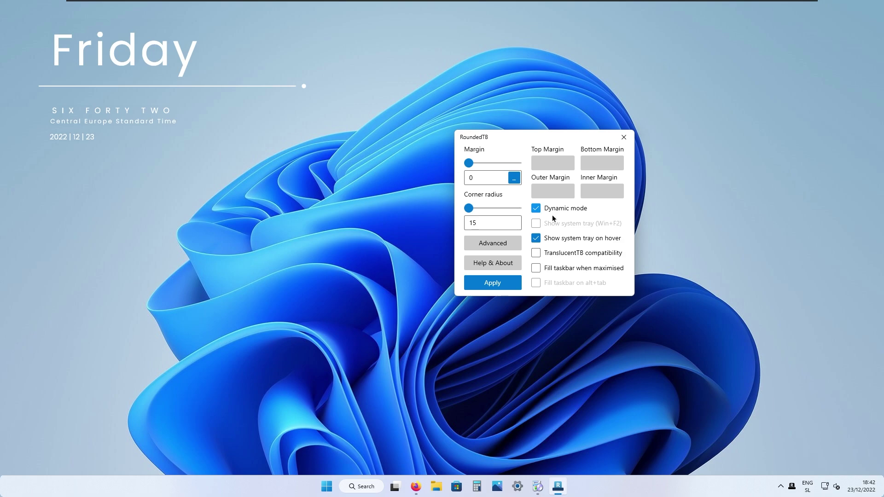
left_click(516, 281)
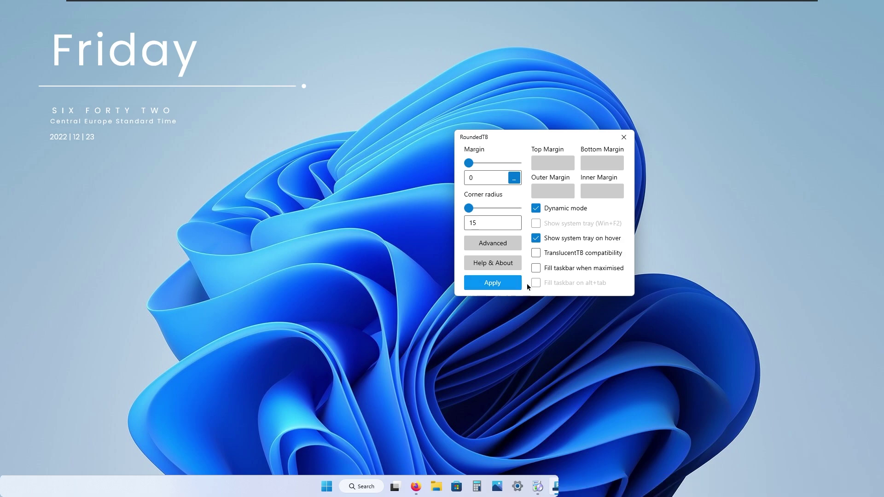
left_click(622, 137)
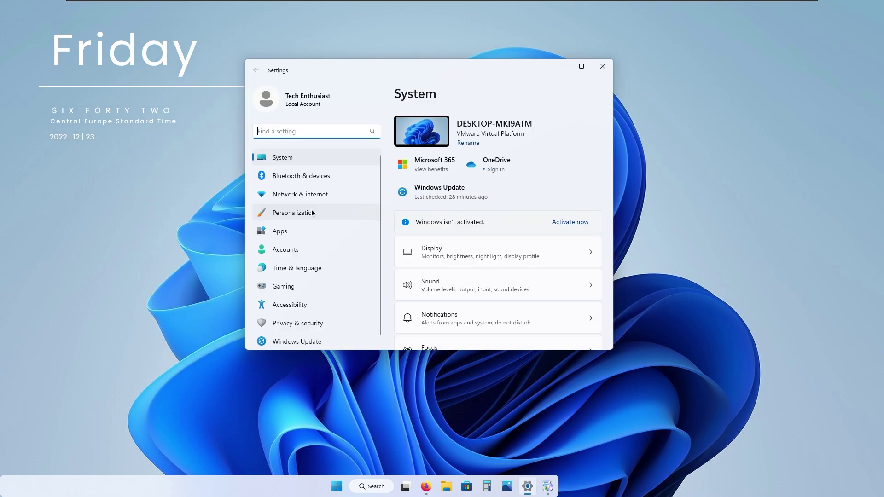
Step: In the Windows taskbar behaviors settings, switch the taskbar alignment to Left and back to Center, and close Settings
left_click(312, 211)
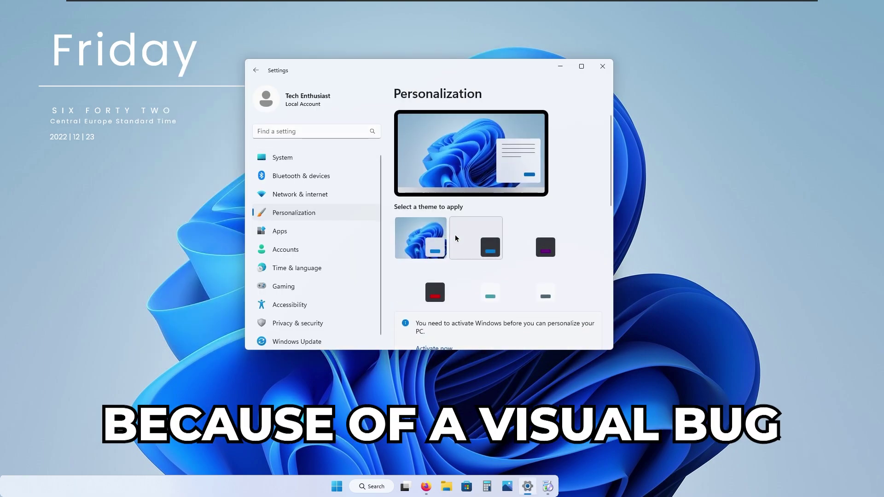
scroll(456, 237, "down", 10)
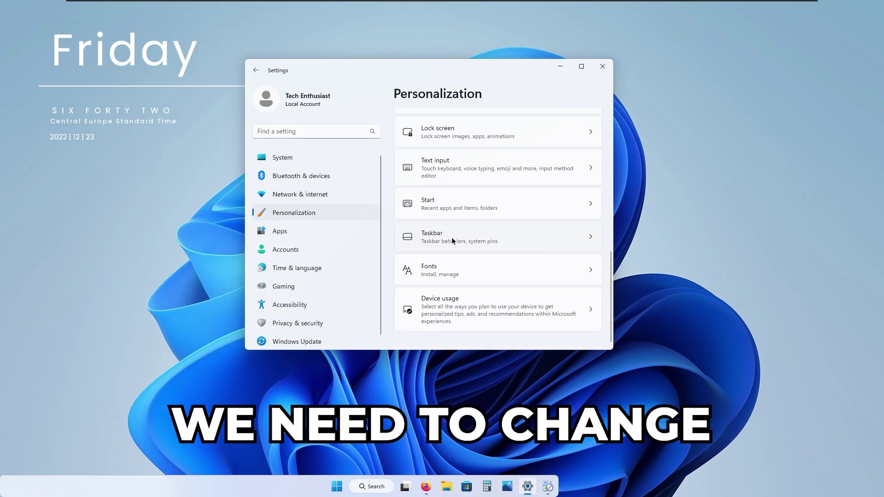
left_click(492, 246)
scroll(484, 242, "down", 6)
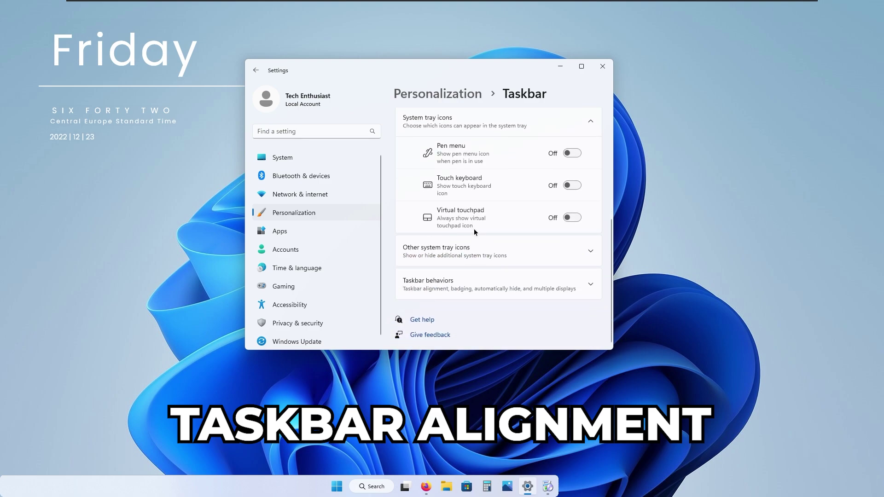
left_click(455, 280)
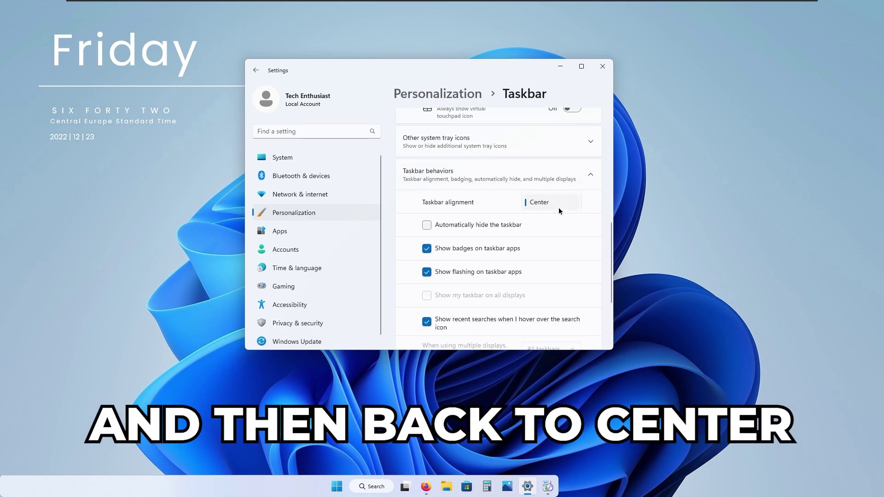
left_click(550, 190)
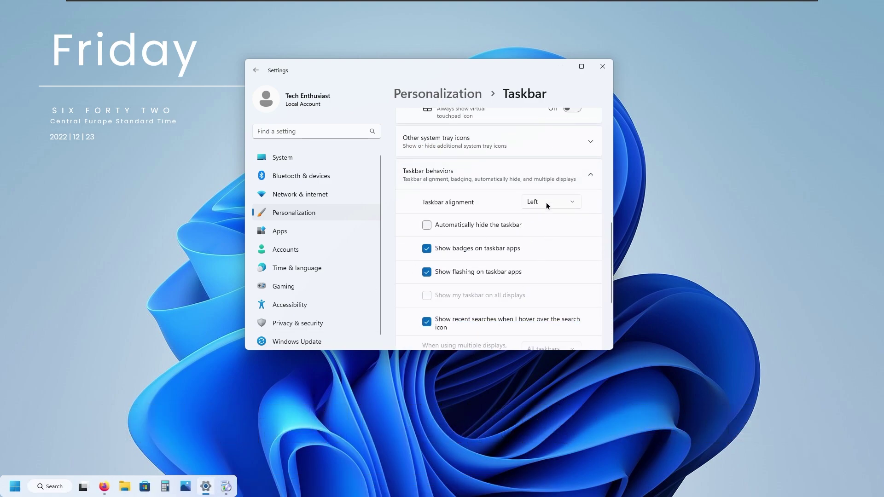
left_click(555, 219)
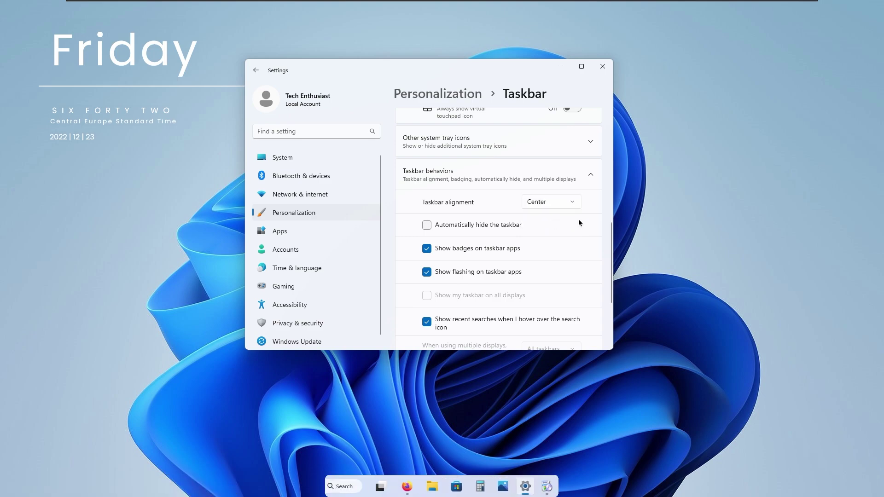
left_click(601, 68)
Step: Reveal the system tray and enable Run at startup for RoundedTB
mouse_move(831, 483)
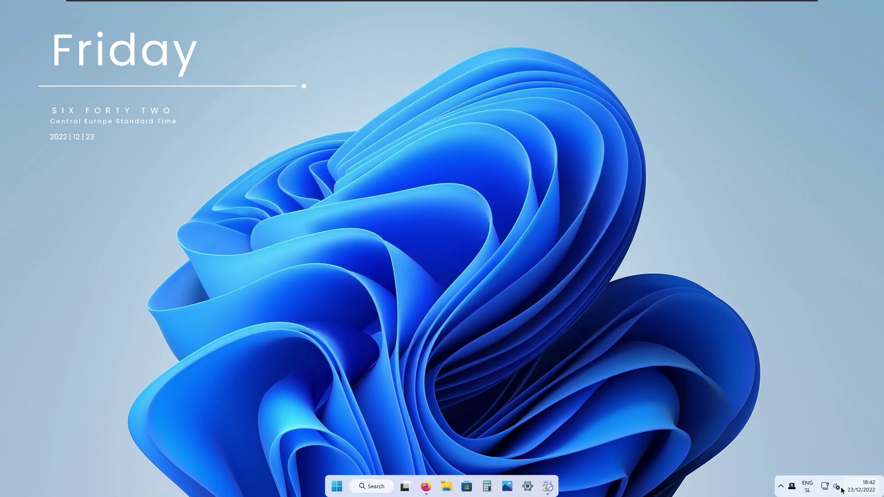
right_click(791, 487)
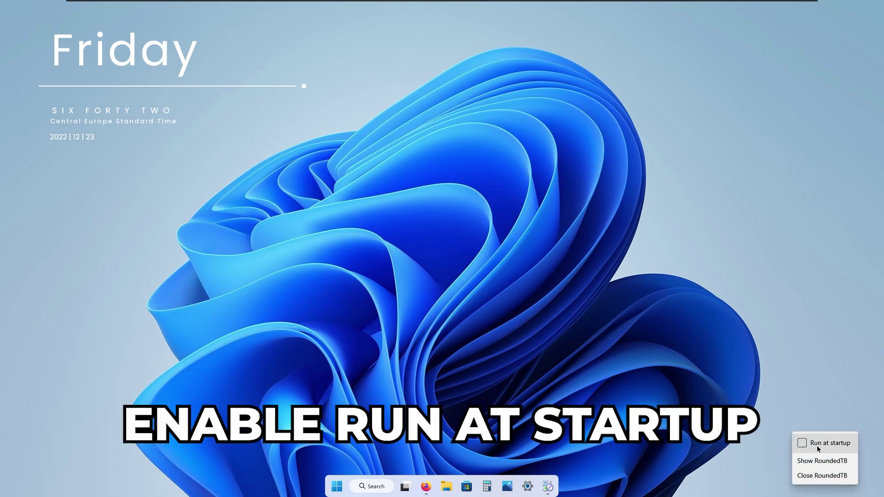
left_click(816, 445)
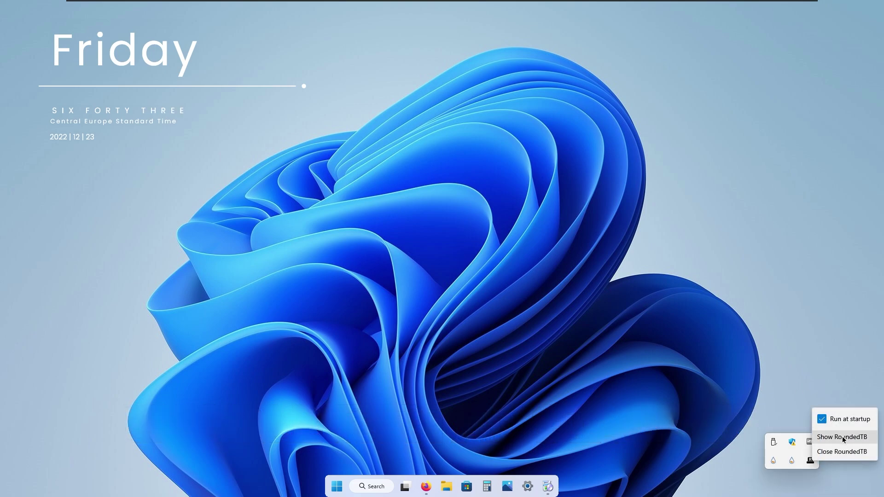
Step: Enable Fill taskbar when maximised in RoundedTB, apply it, close the window, and check the taskbar with the browser maximised
left_click(842, 437)
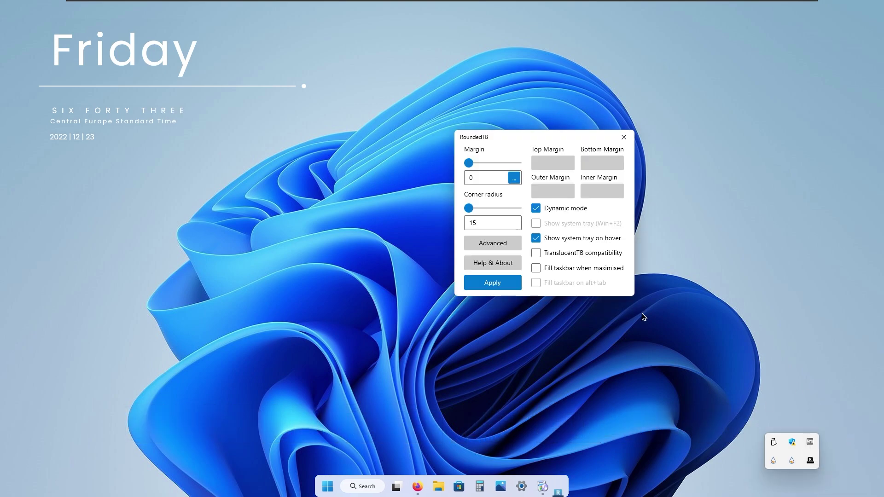
left_click(562, 267)
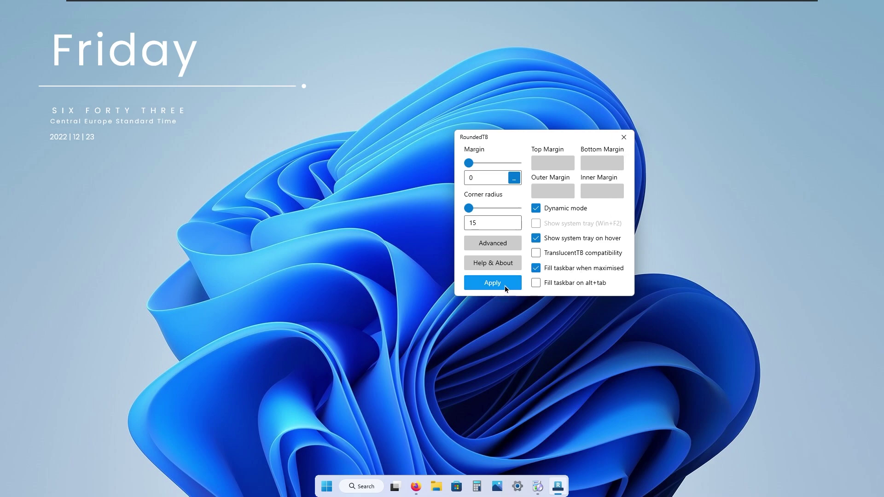
left_click(626, 140)
left_click(427, 485)
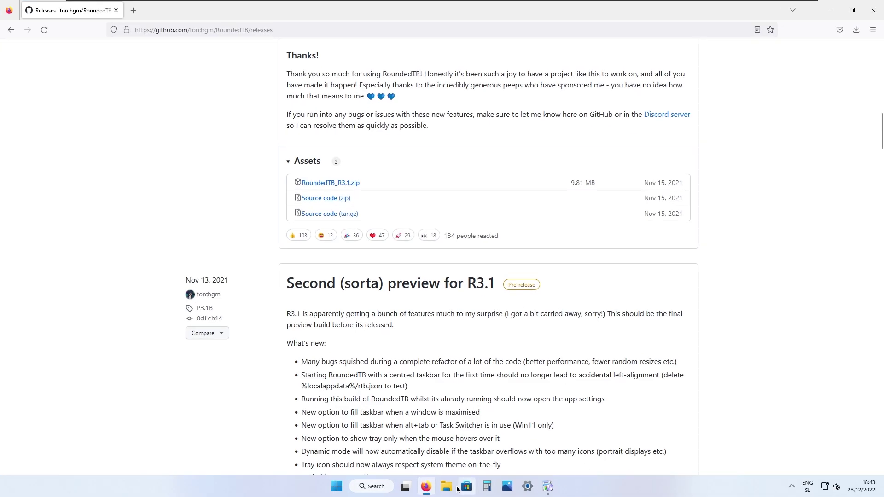
key("super+d")
Step: Install the IdleStyle module from the JaxCore library and activate it
left_click(547, 486)
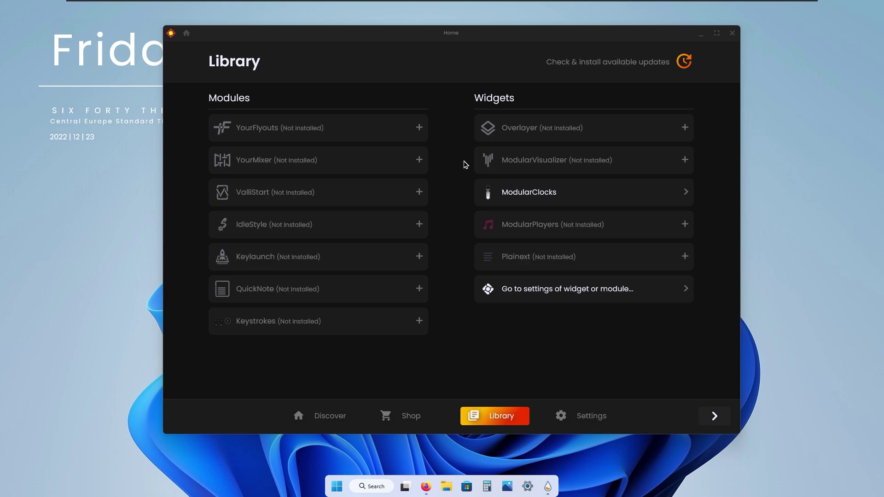
left_click(389, 231)
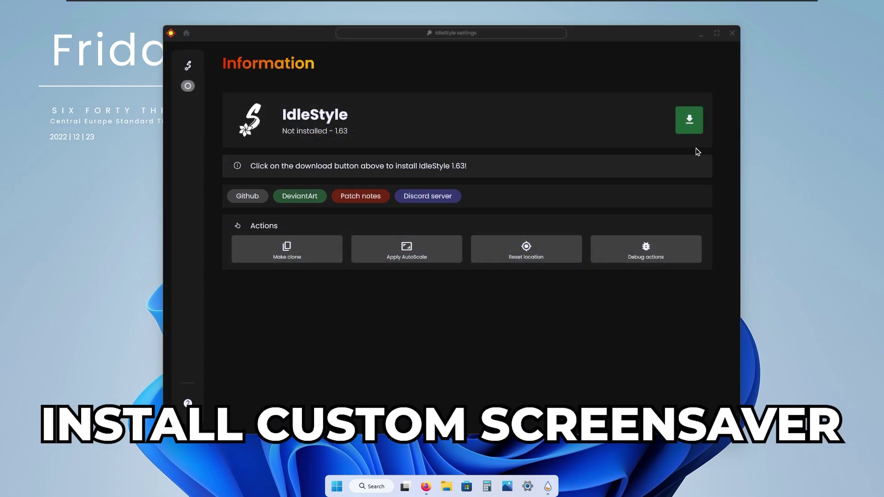
left_click(699, 126)
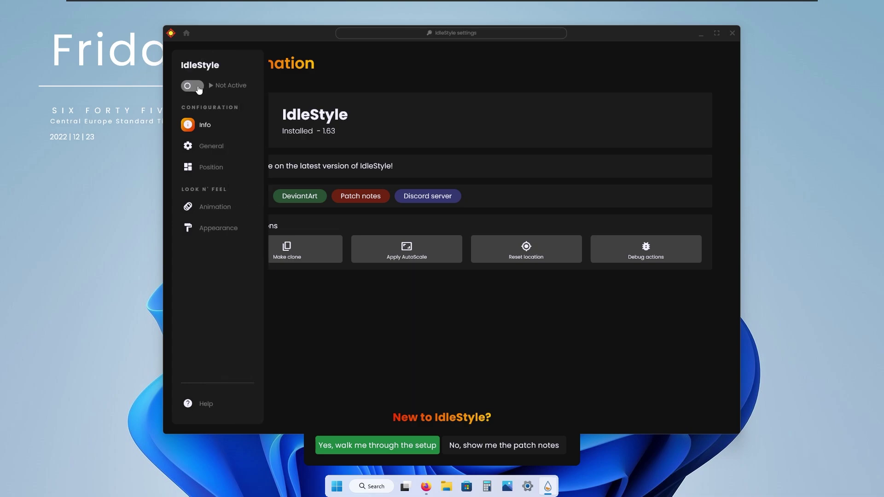
left_click(198, 89)
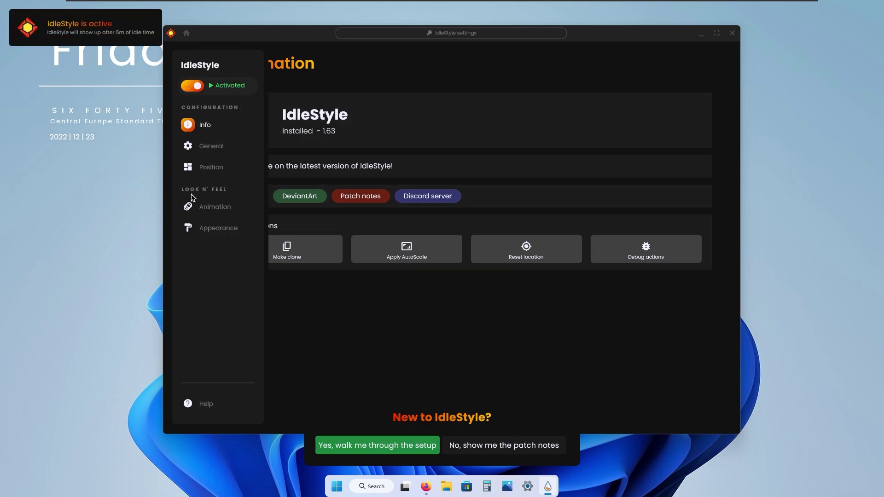
Step: Select the photo option as the IdleStyle animation layout and open its appearance settings
left_click(223, 208)
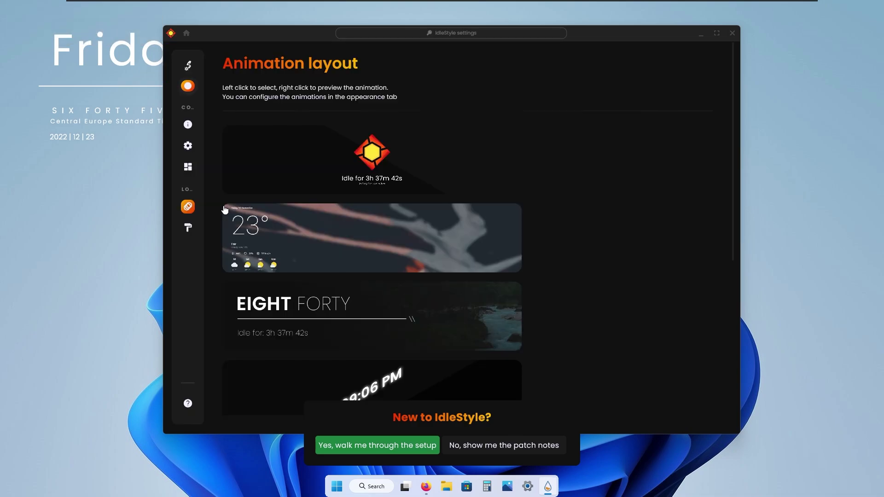
scroll(309, 182, "down", 5)
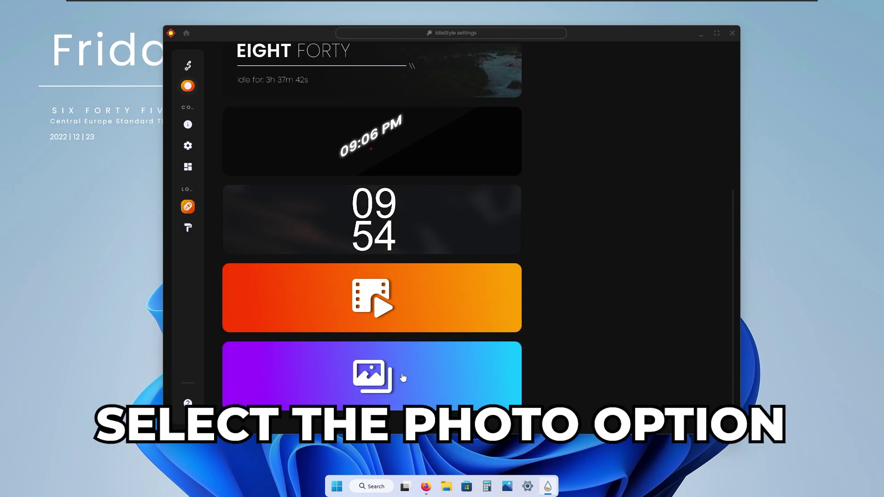
left_click(389, 375)
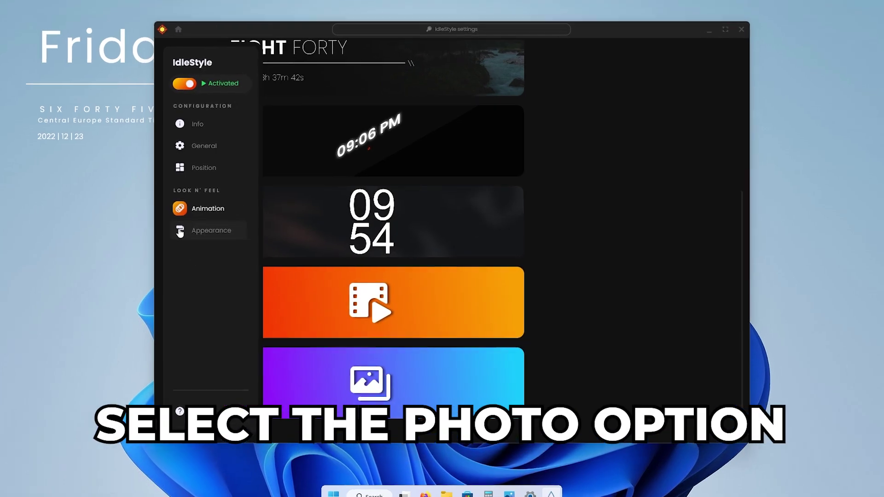
left_click(188, 229)
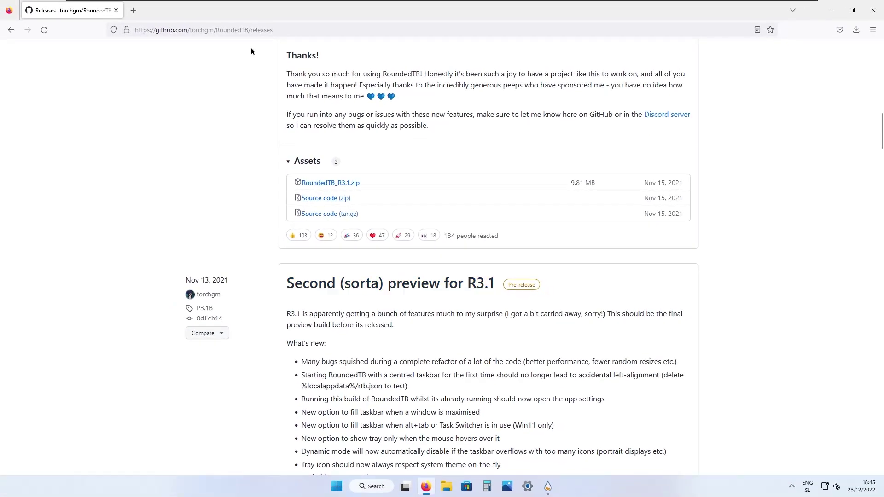
Step: Switch to Firefox, look up 4k wallpapers in a new tab, and search 4kwallpapers.com for snow
left_click(134, 11)
type("4k ")
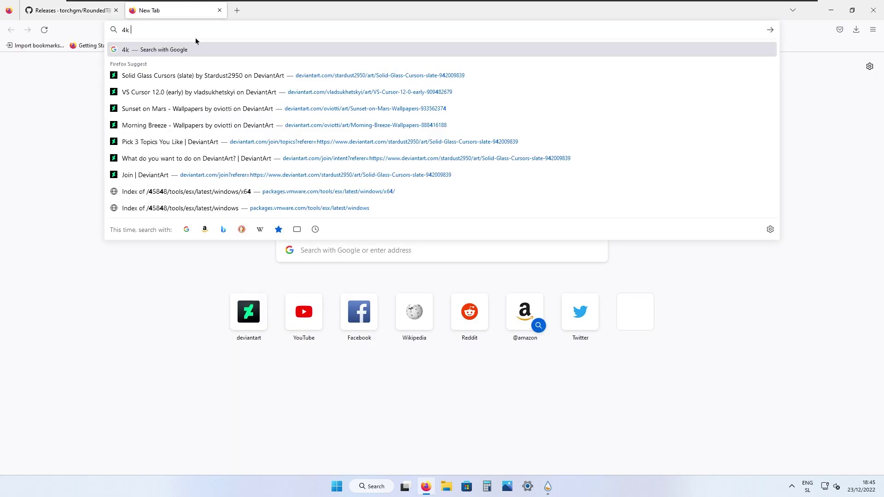
type("wallpapers")
key("Return")
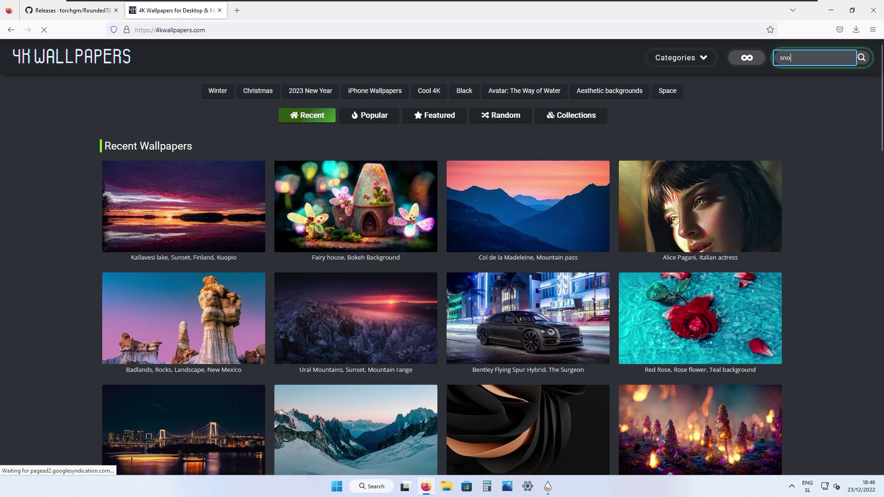
type("ow")
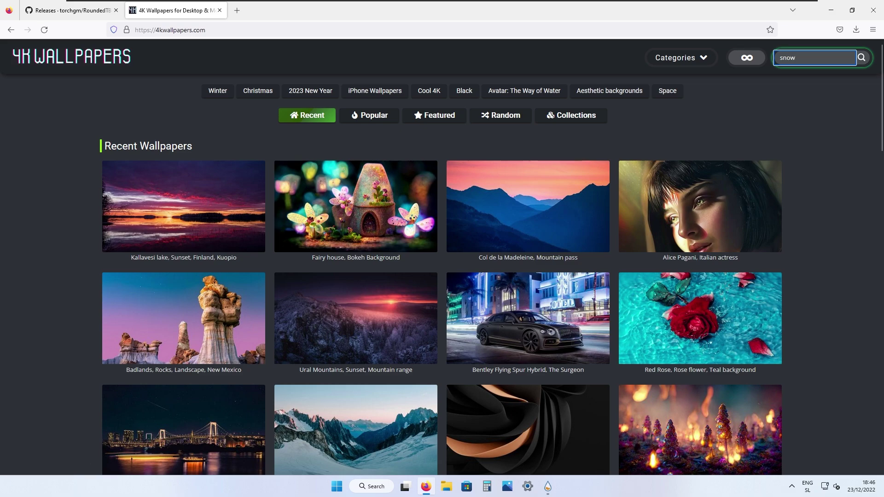
key("Return")
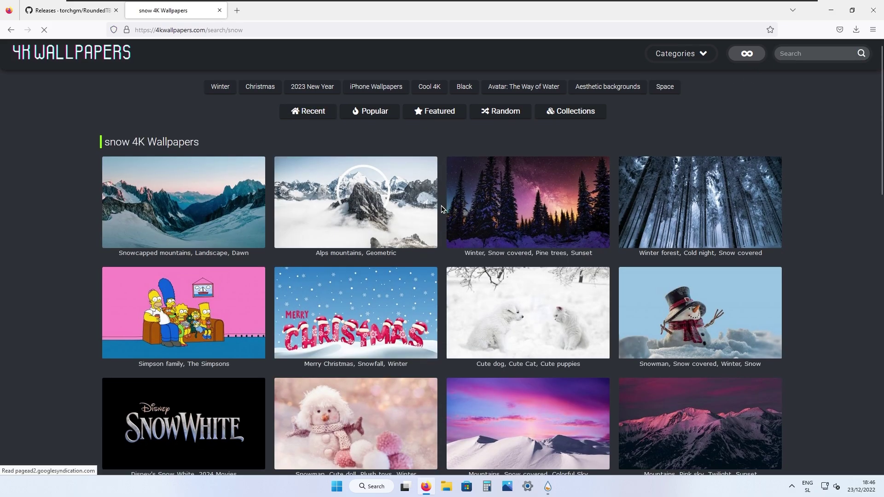
Step: On page 2 of the snow wallpapers, open the snow-covered foggy trees wallpaper and download the original 5760x3840 image
scroll(463, 282, "down", 4)
scroll(463, 282, "down", 12)
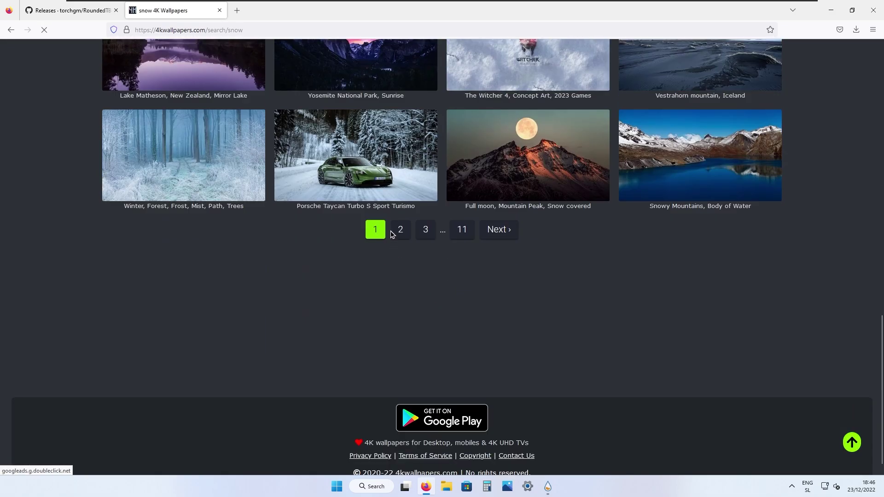
left_click(400, 229)
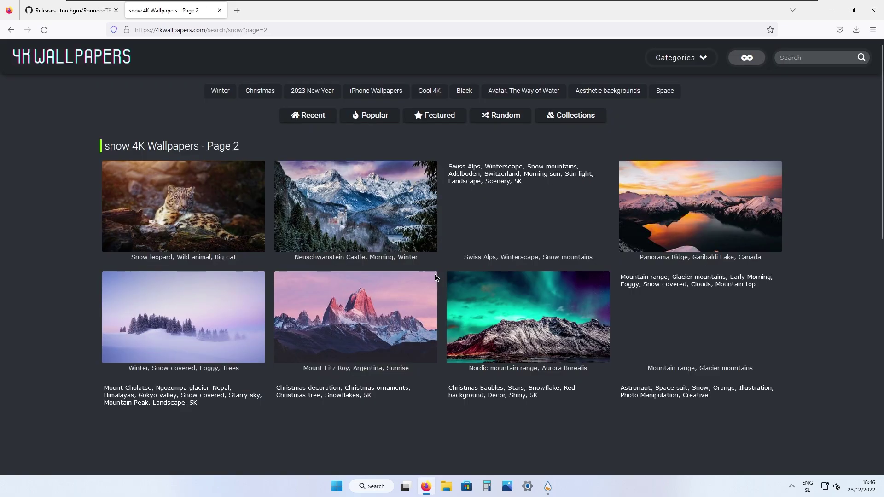
left_click(231, 333)
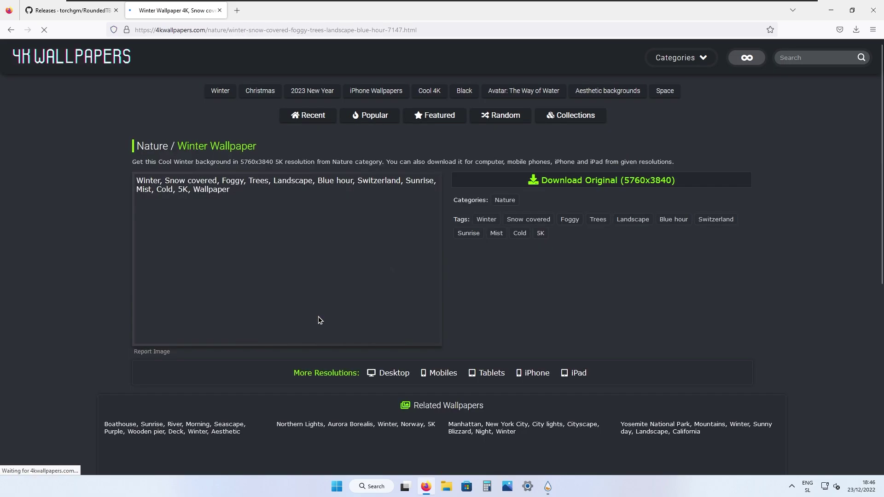
left_click(628, 185)
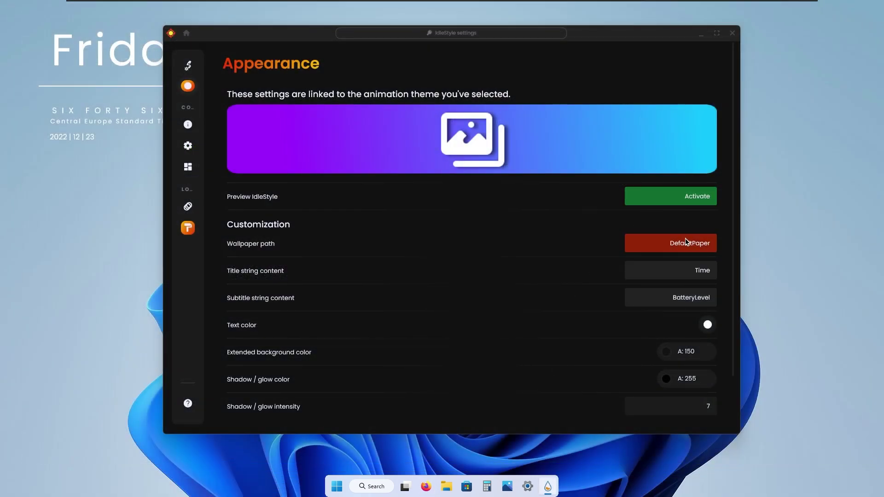
Step: Set the IdleStyle wallpaper path to the winter-snow-covered-foggy-trees image in Downloads and preview the screensaver
left_click(686, 243)
left_click(205, 130)
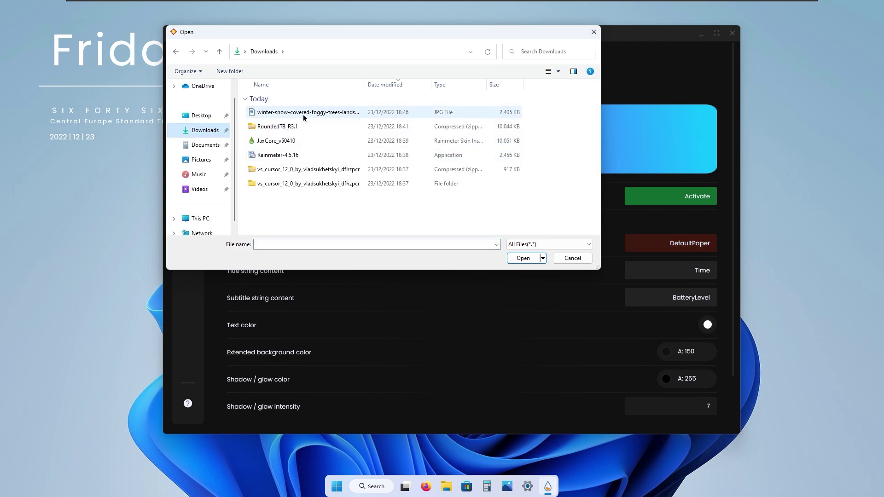
left_click(316, 113)
left_click(523, 259)
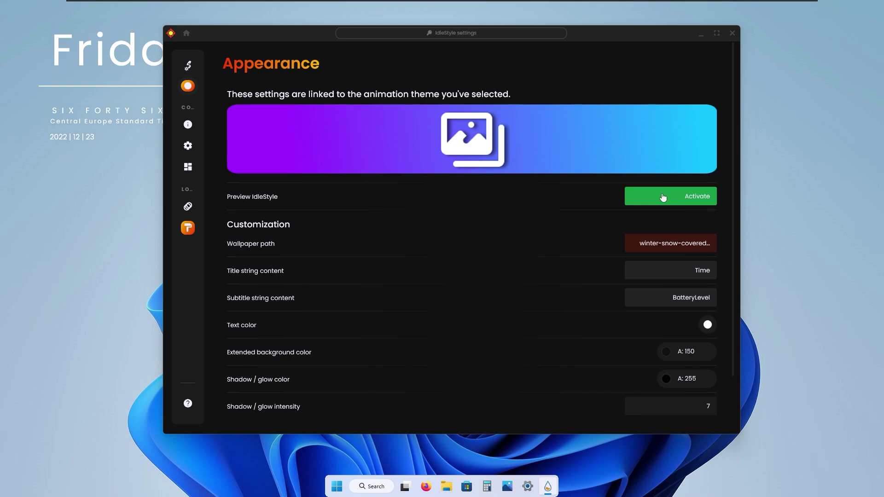
left_click(663, 197)
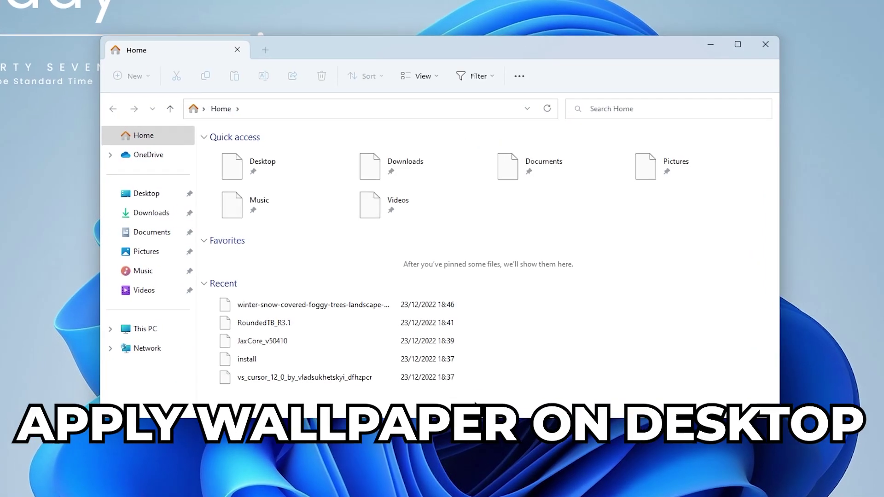
Step: Set the winter-snow-covered-foggy-trees image in the Downloads folder as the desktop background and close File Explorer
left_click(141, 213)
left_click(313, 175)
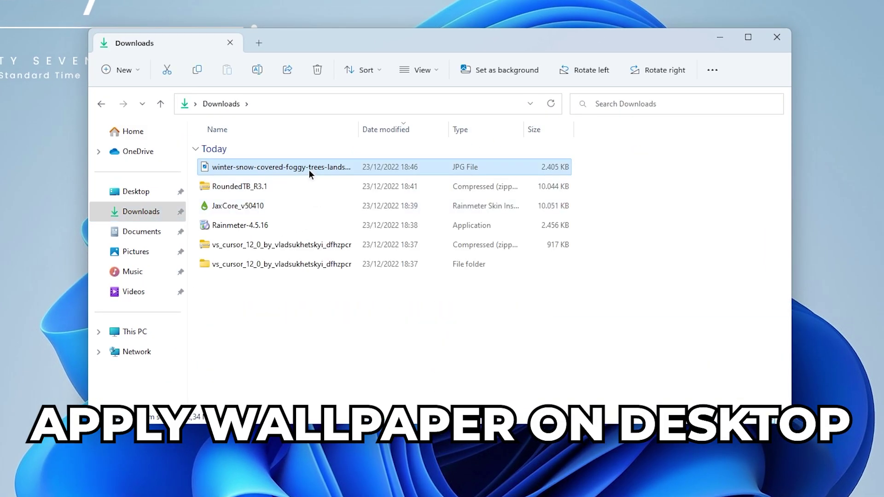
right_click(309, 167)
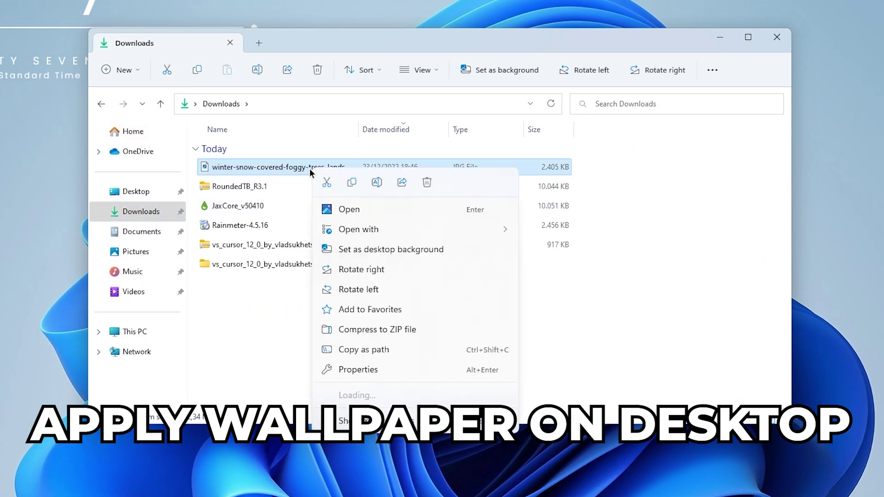
left_click(388, 248)
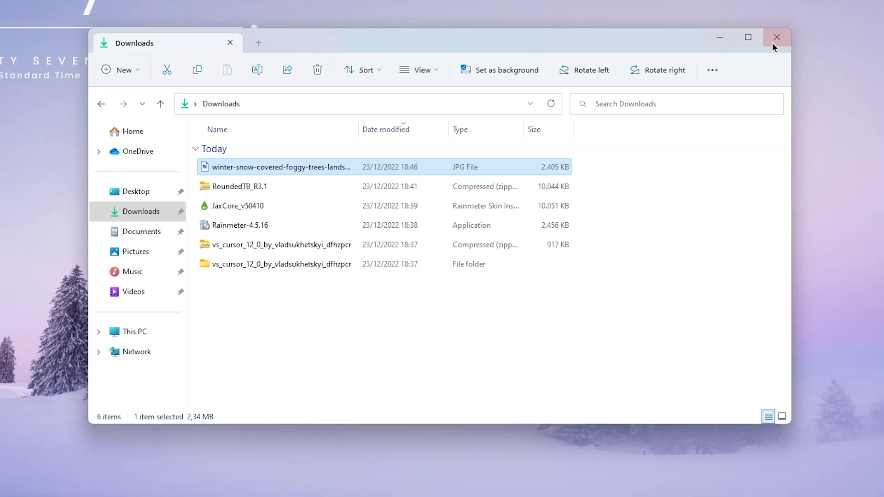
left_click(777, 36)
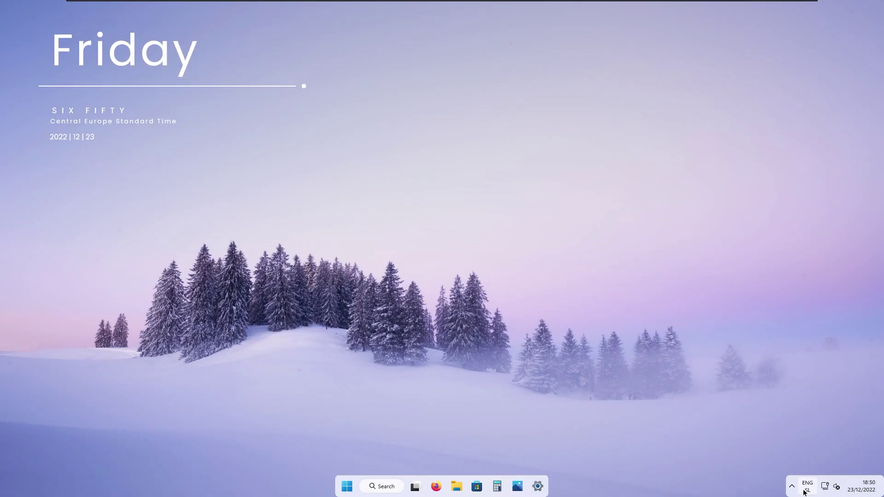
Step: Exit Rainmeter from the hidden system tray icons
left_click(792, 487)
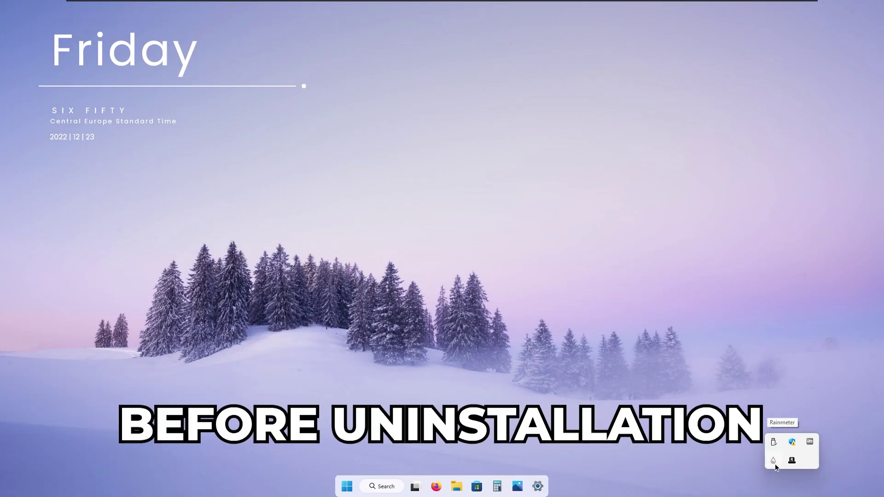
right_click(774, 463)
left_click(798, 457)
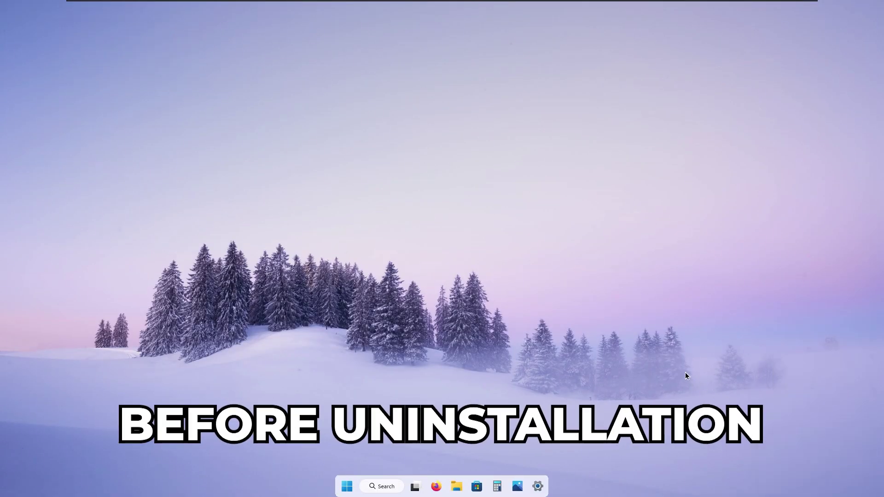
Step: Open the installed apps list in Windows Settings and search it for "rainm"
left_click(348, 486)
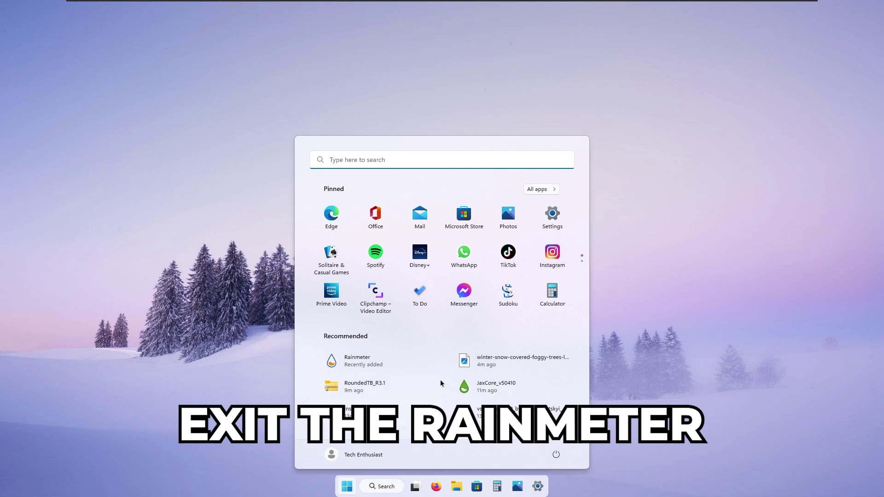
left_click(557, 215)
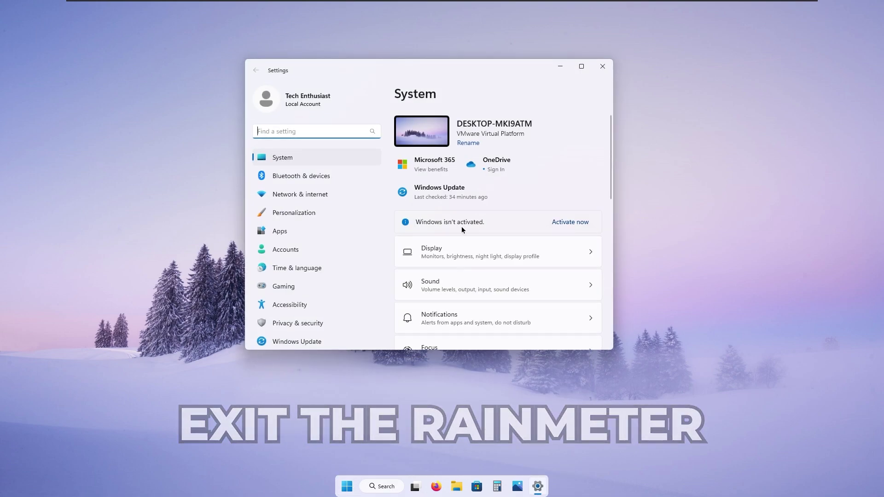
left_click(350, 234)
left_click(452, 128)
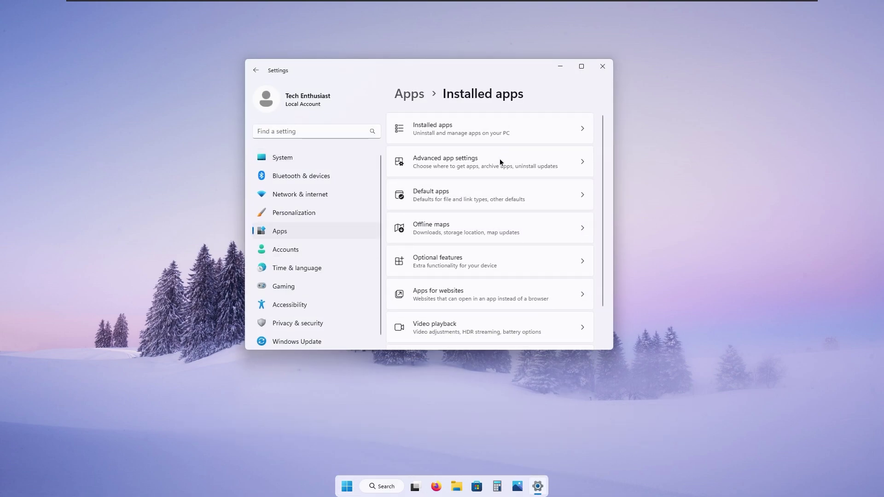
type("rainm")
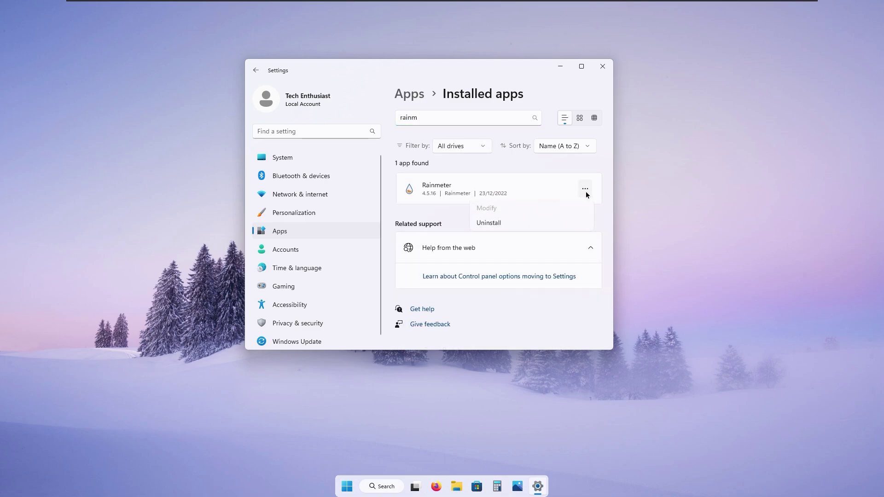
Step: Uninstall Rainmeter with the option to completely remove all personal settings and files, and close the uninstaller
left_click(511, 223)
left_click(564, 240)
left_click(420, 324)
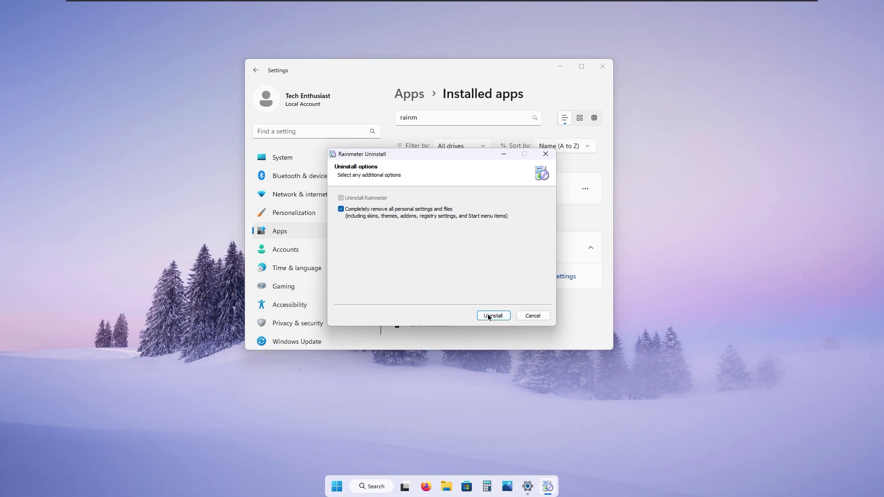
left_click(489, 317)
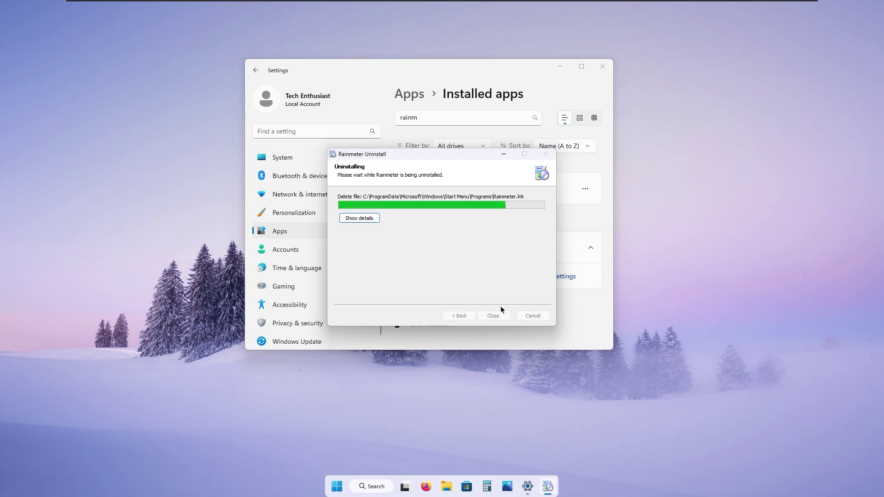
left_click(495, 317)
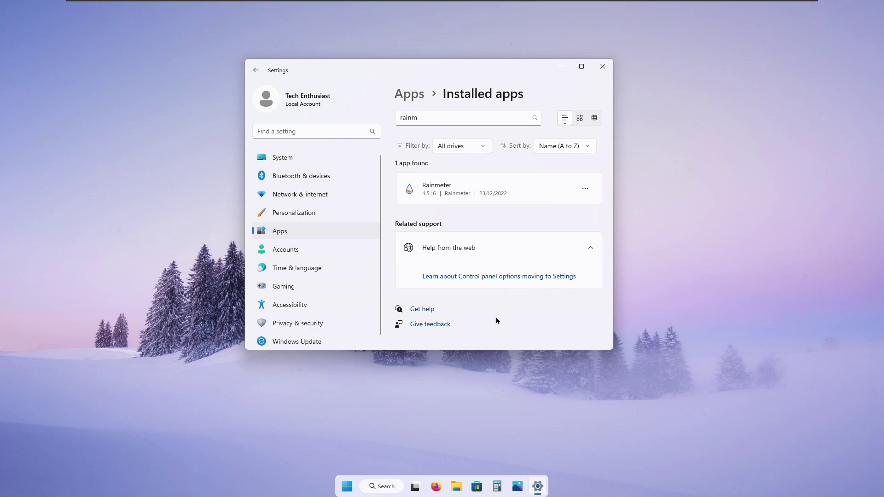
Step: Apply the light Windows theme with the blue bloom wallpaper in the Personalization settings and close Settings
left_click(601, 68)
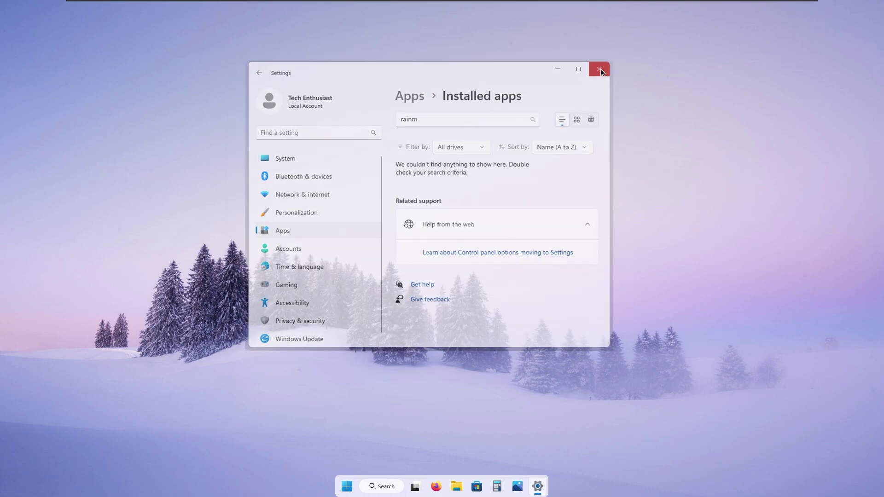
left_click(538, 487)
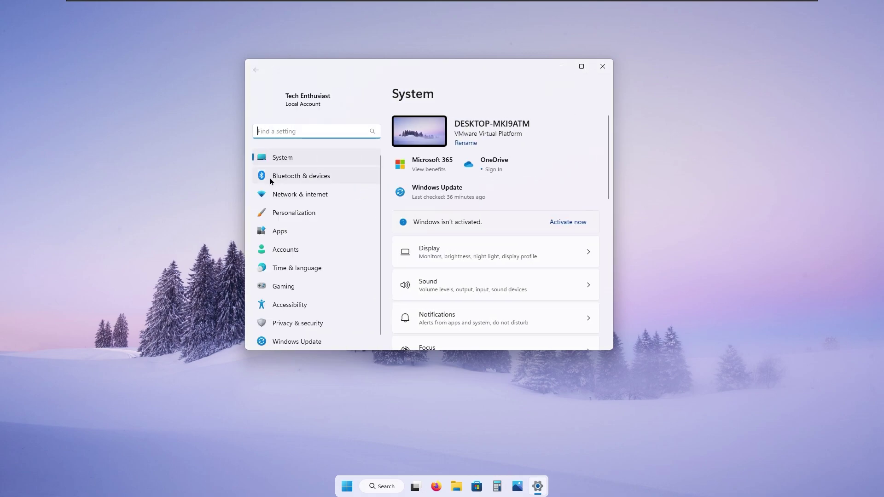
left_click(322, 213)
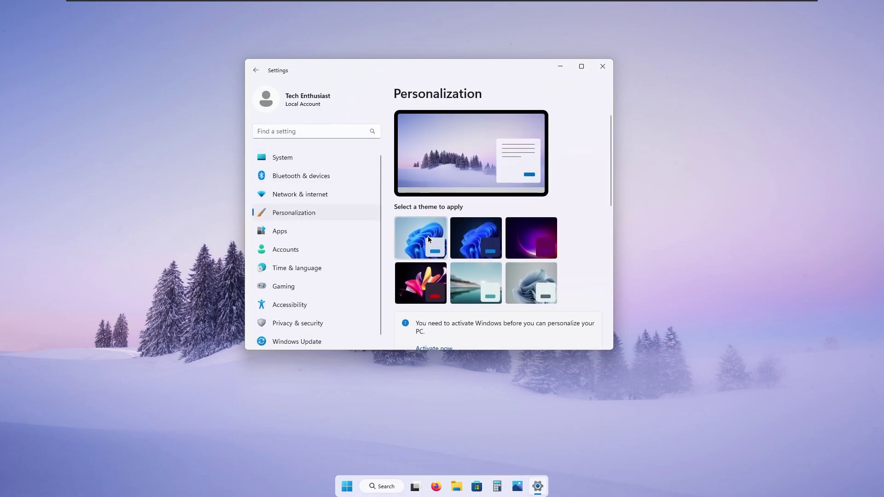
left_click(431, 234)
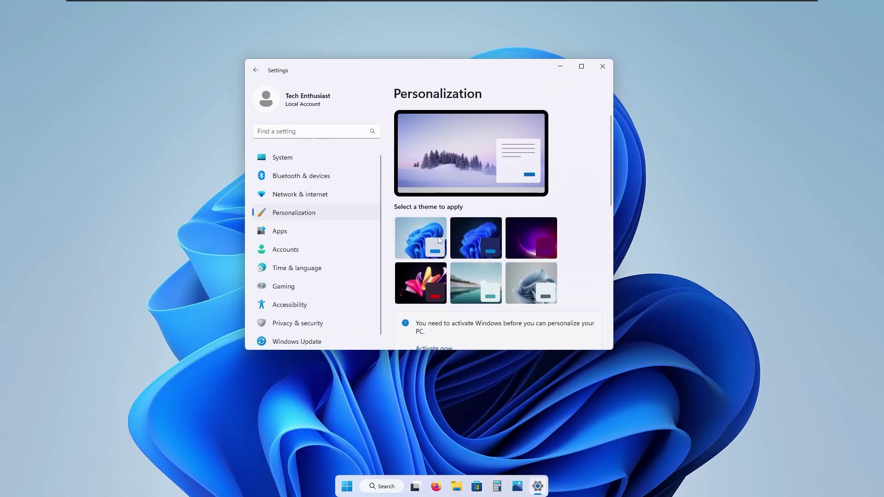
left_click(602, 67)
Step: Close RoundedTB from the hidden system tray icons
mouse_move(816, 494)
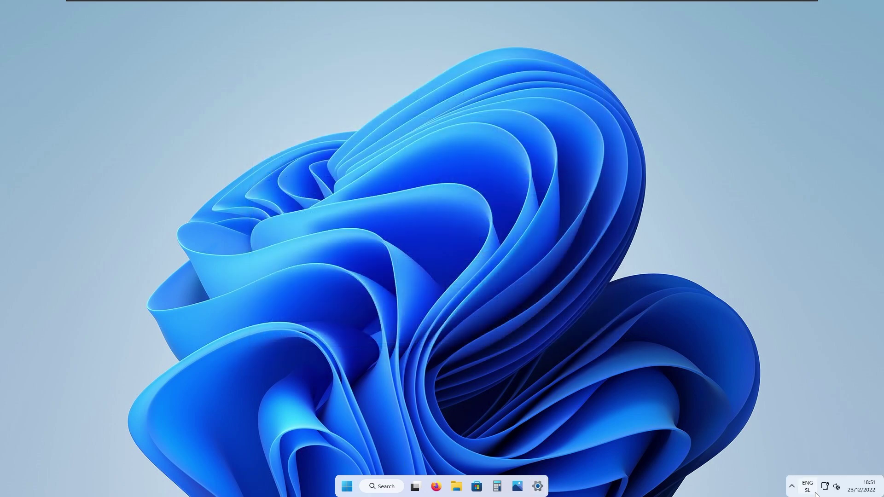
left_click(792, 486)
right_click(801, 460)
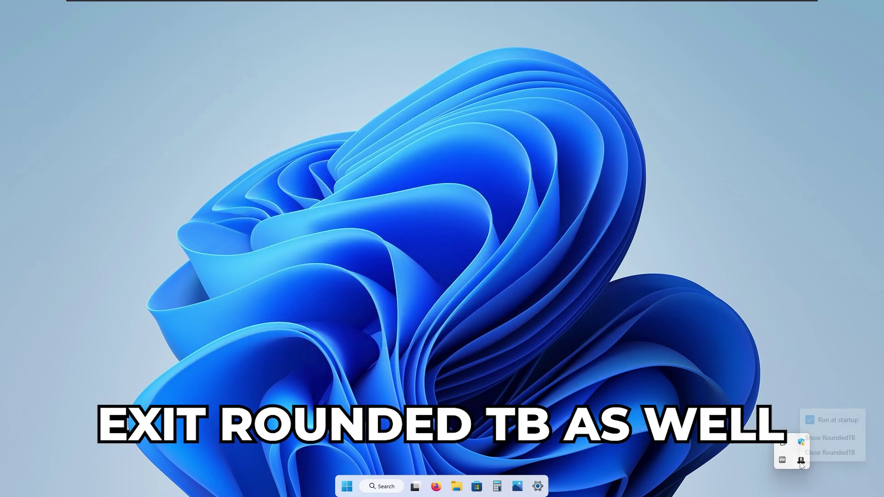
left_click(818, 455)
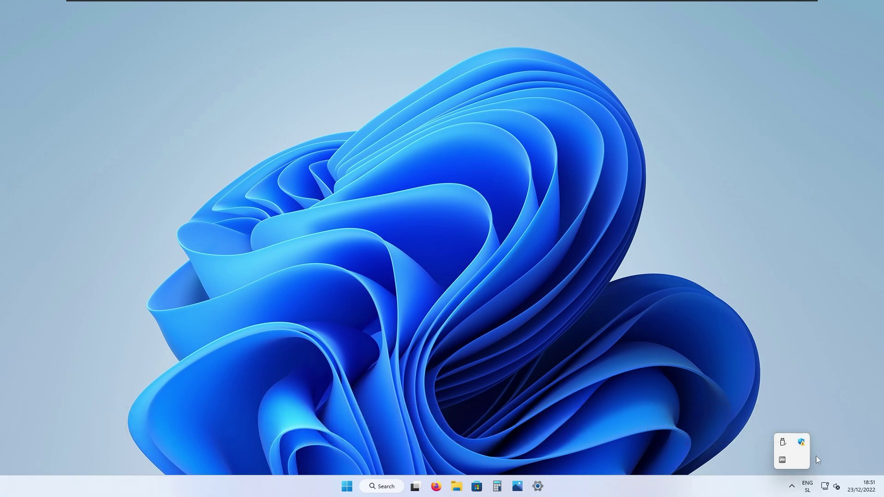
left_click(756, 407)
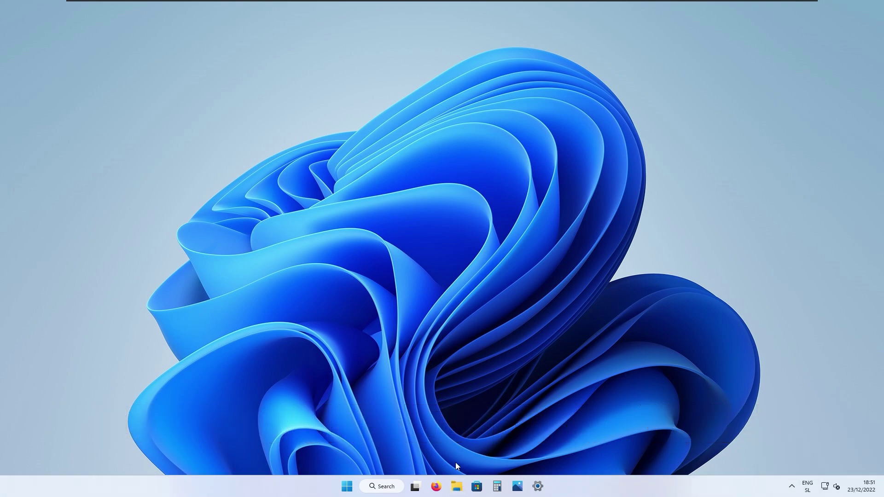
Step: Permanently delete the tweaks folder from Local Disk (C:) and close File Explorer
key("super+e")
double_click(306, 183)
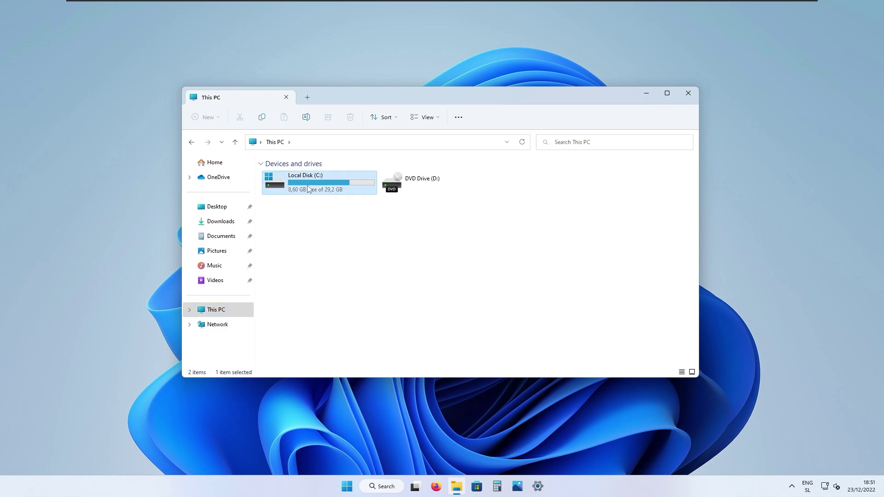
left_click(305, 223)
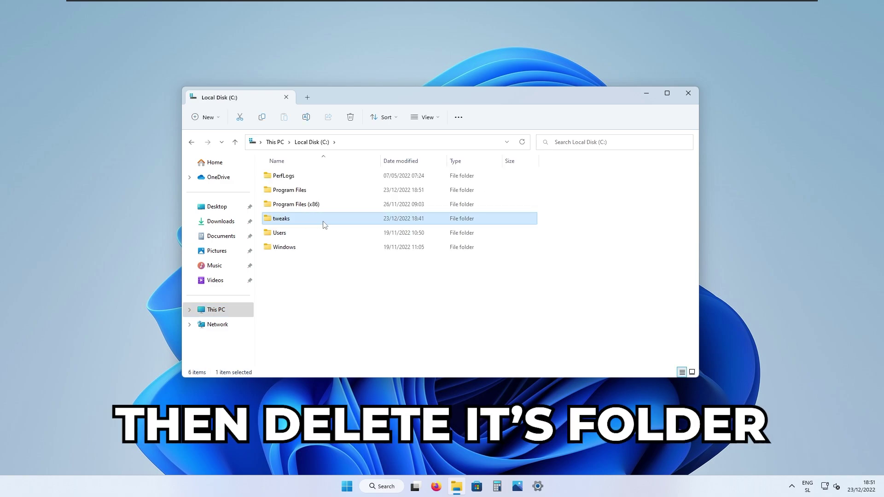
key("shift+Delete")
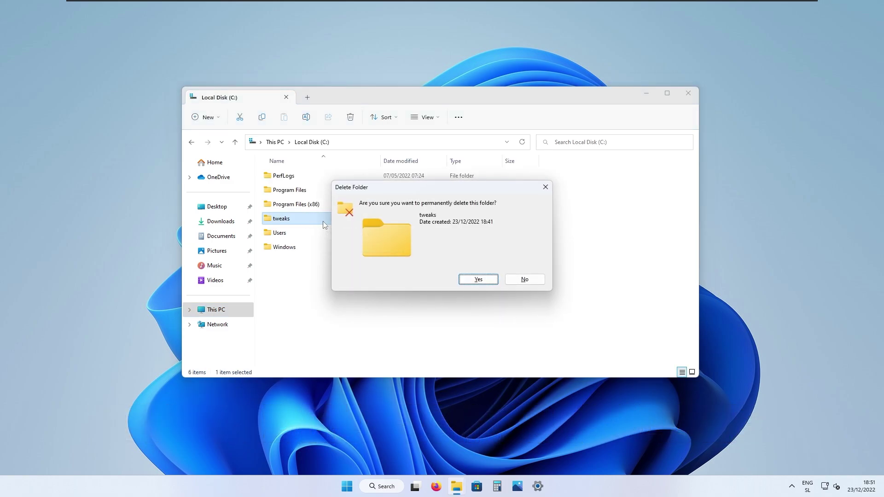
key("Return")
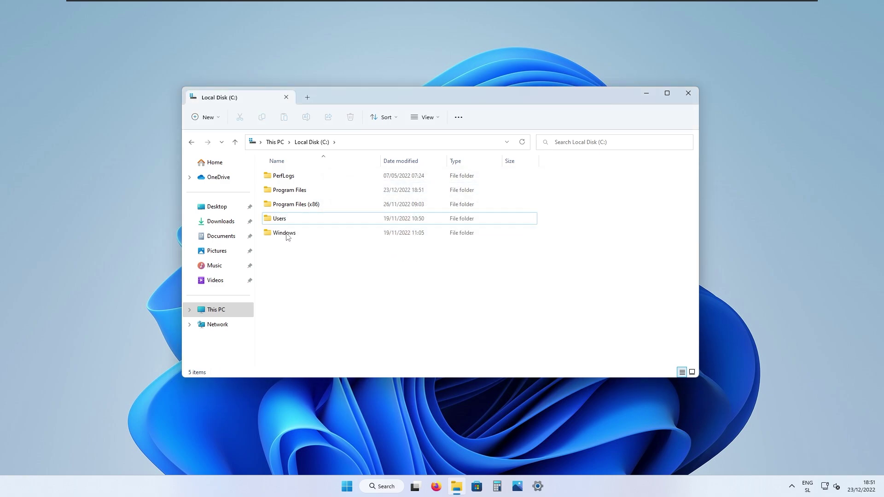
left_click(216, 206)
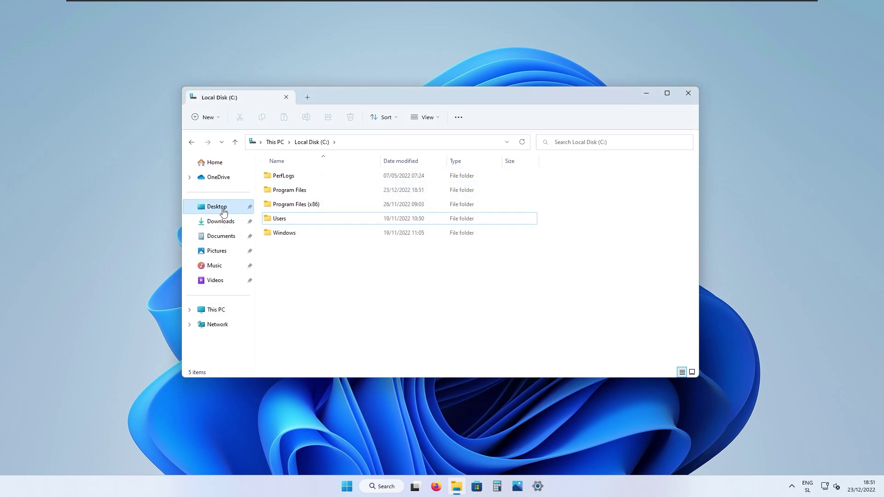
left_click(687, 93)
Step: Search Windows for "cursor", go to the additional mouse settings and show the pointer schemes in Mouse Properties
left_click(347, 487)
type("cursor")
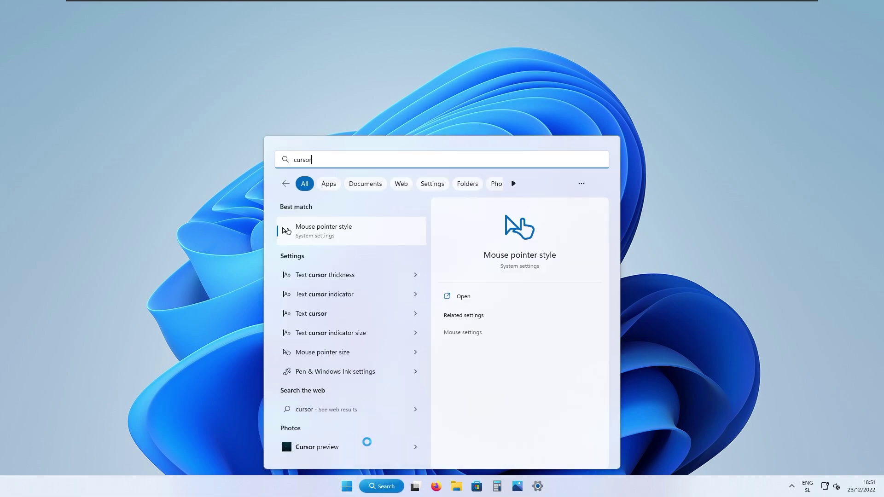
key("Return")
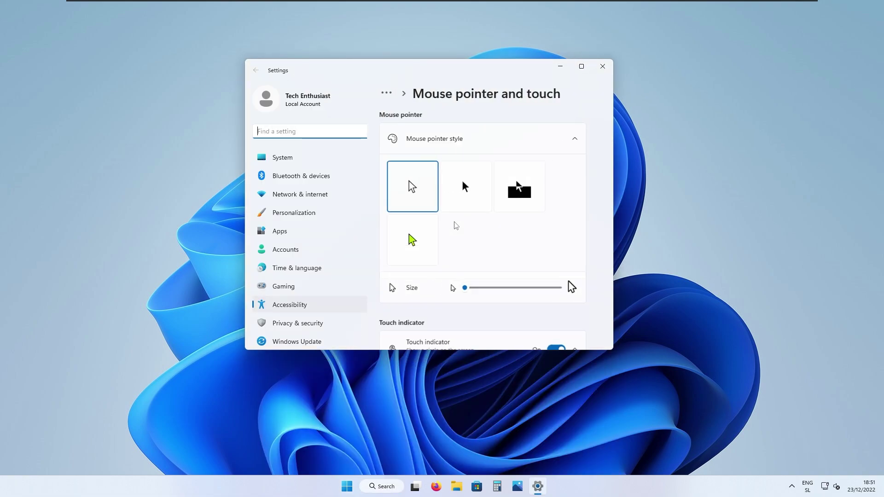
scroll(456, 226, "down", 5)
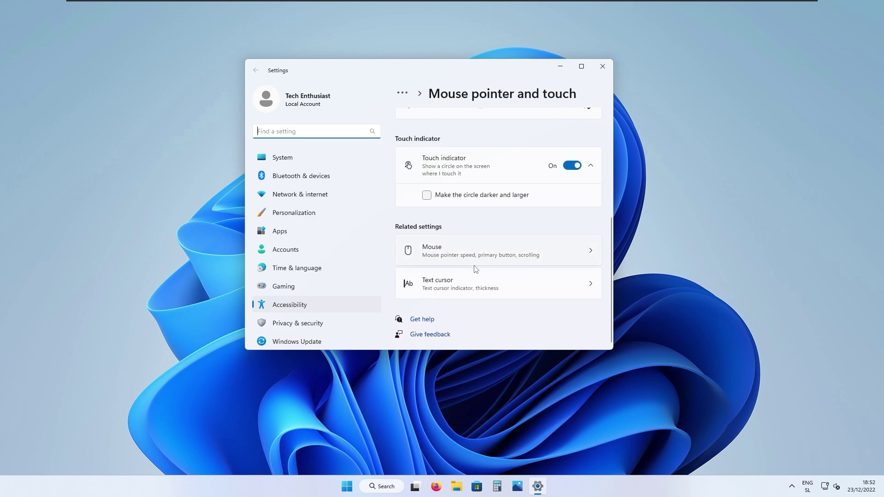
left_click(462, 255)
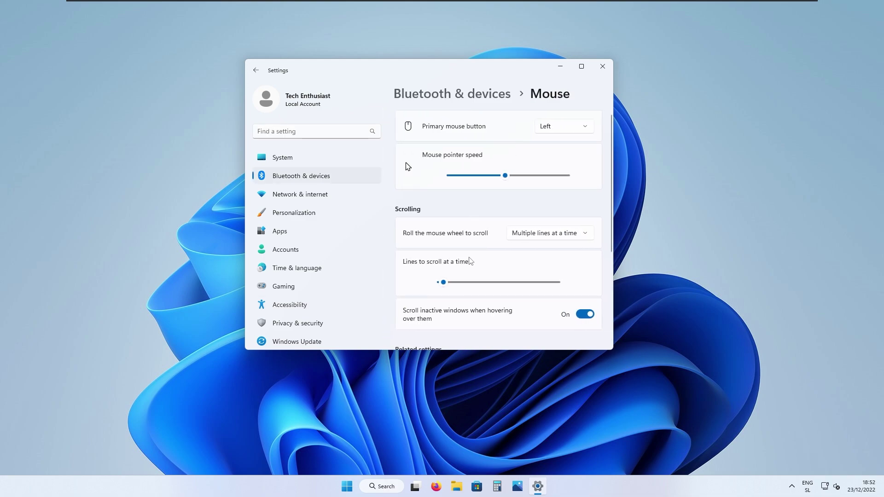
scroll(474, 250, "down", 3)
left_click(488, 223)
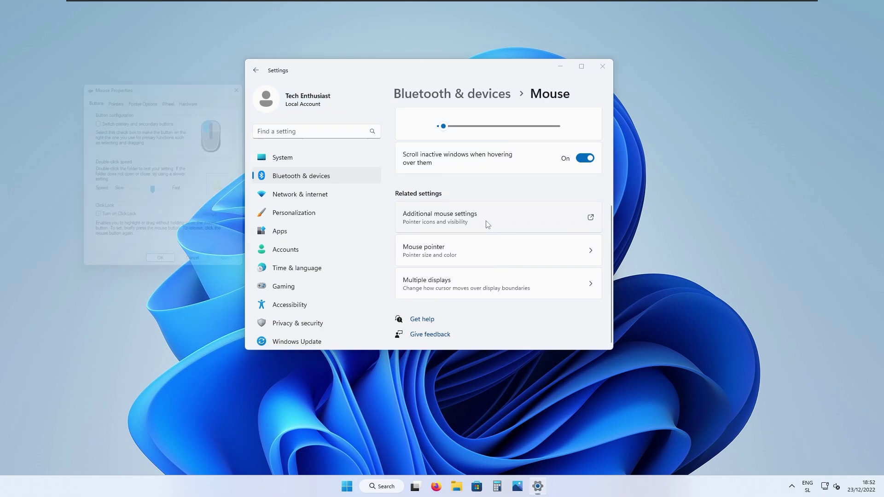
left_click(118, 95)
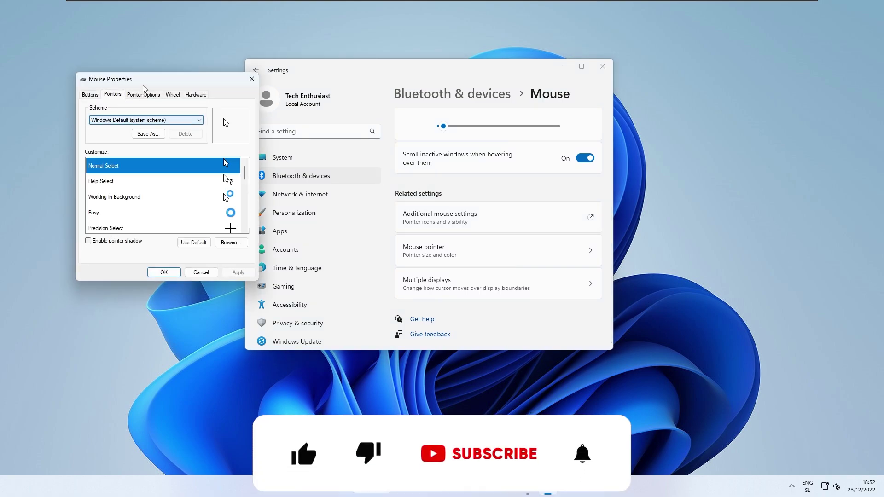
Step: Delete the VS Cursor 12.0 pointer scheme and confirm its removal
left_click(136, 121)
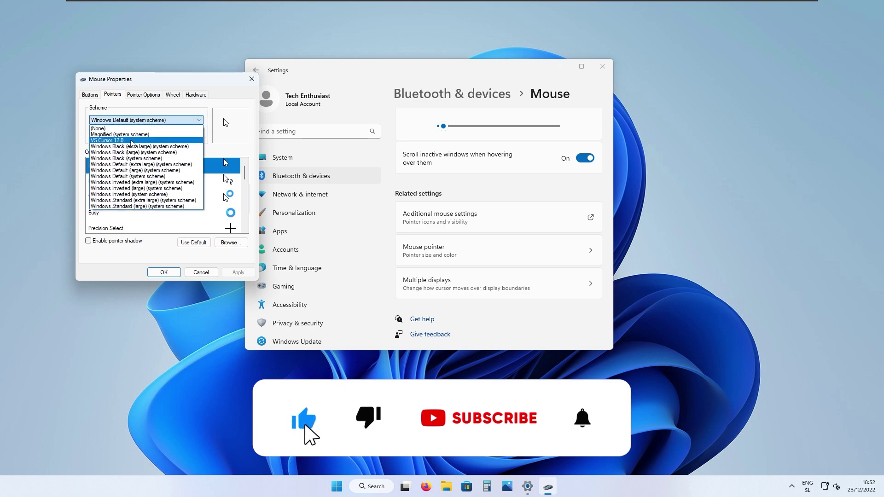
left_click(120, 141)
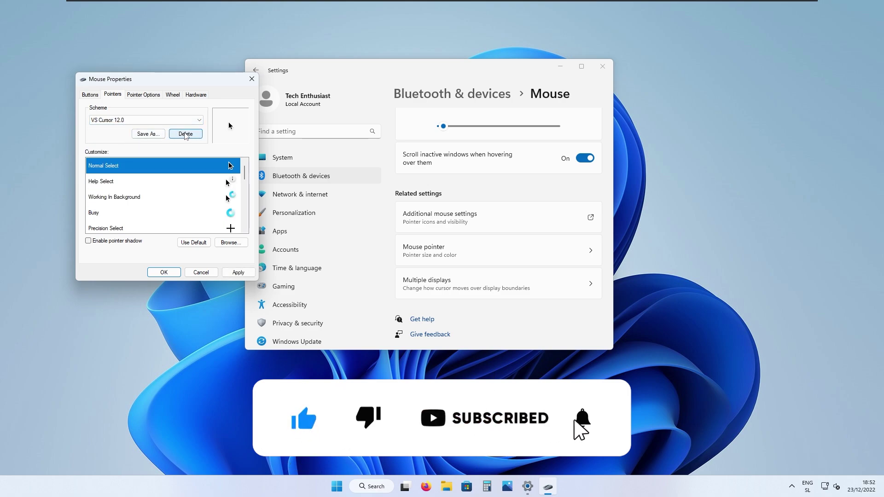
left_click(186, 134)
left_click(483, 276)
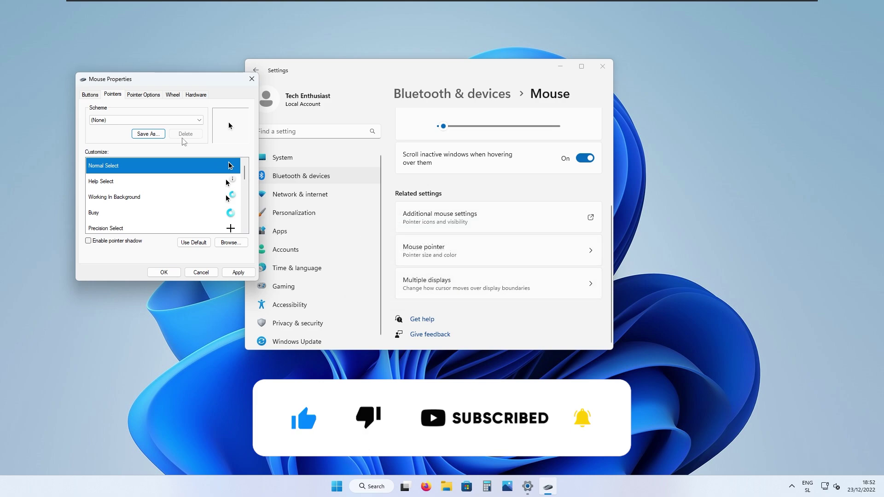
Step: Set the pointer scheme to Windows Default (system scheme), confirm Mouse Properties and close Settings
left_click(138, 120)
left_click(160, 170)
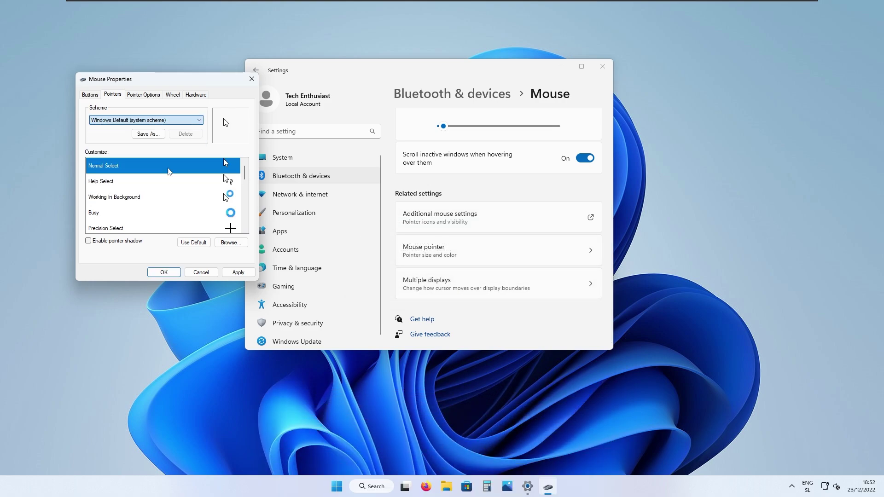
left_click(164, 273)
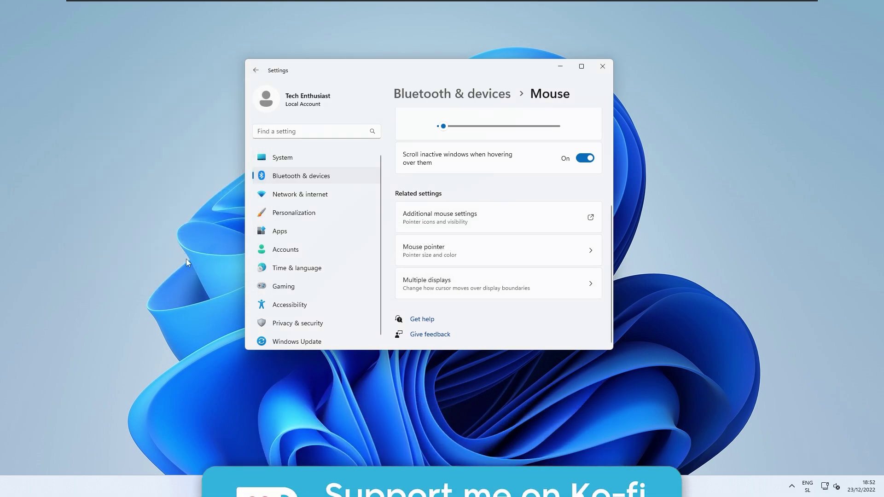
left_click(603, 66)
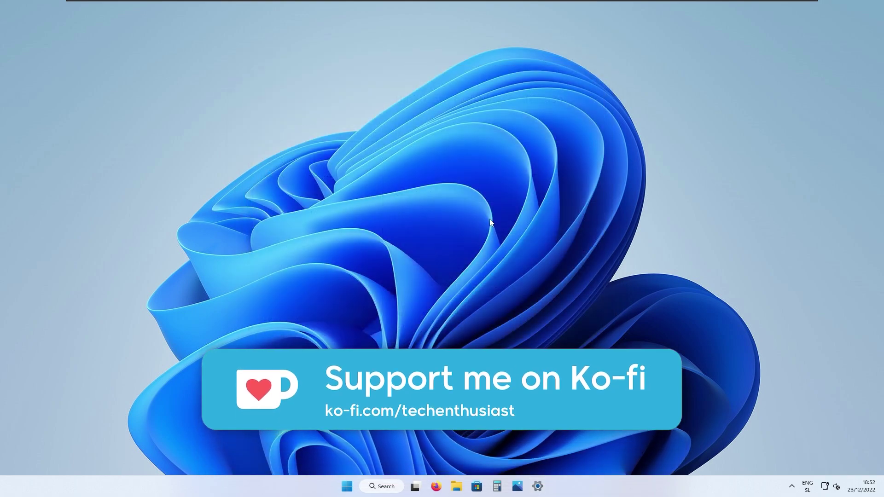